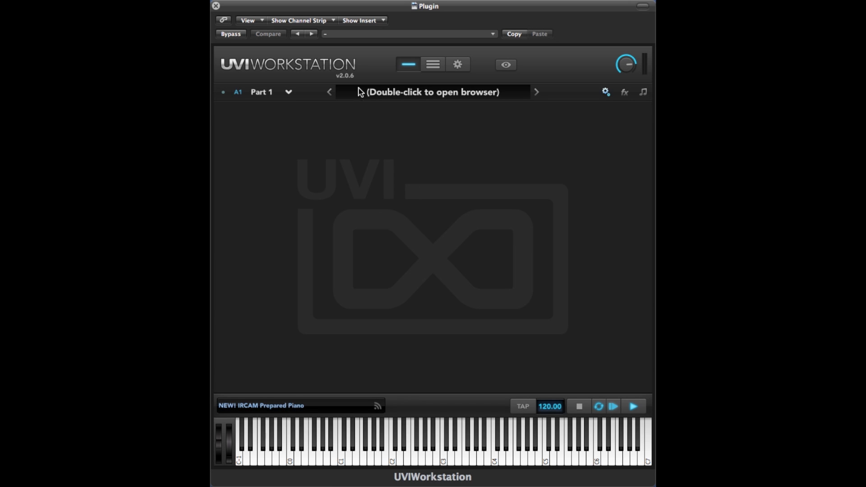
Step: Load the Sine.M5p patch from the Pure Waveforms category of the Pure Sine soundbank
{"action": "double_click", "coordinate": [382, 90]}
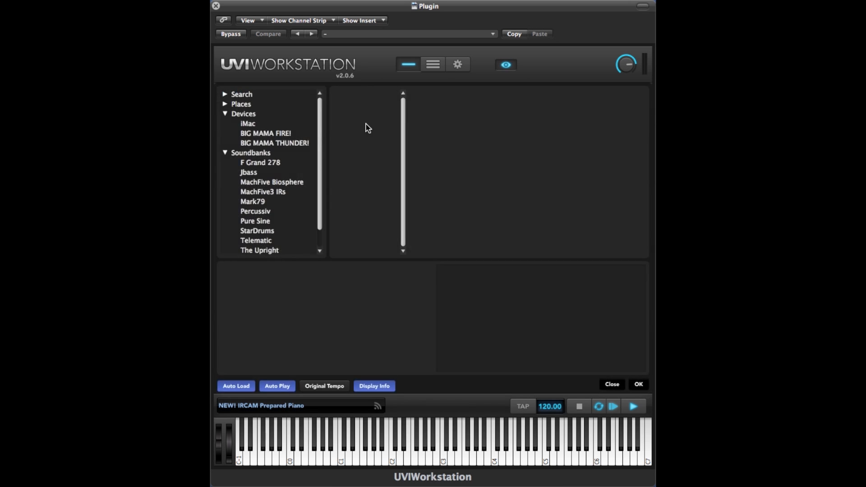
{"action": "left_click", "coordinate": [266, 223]}
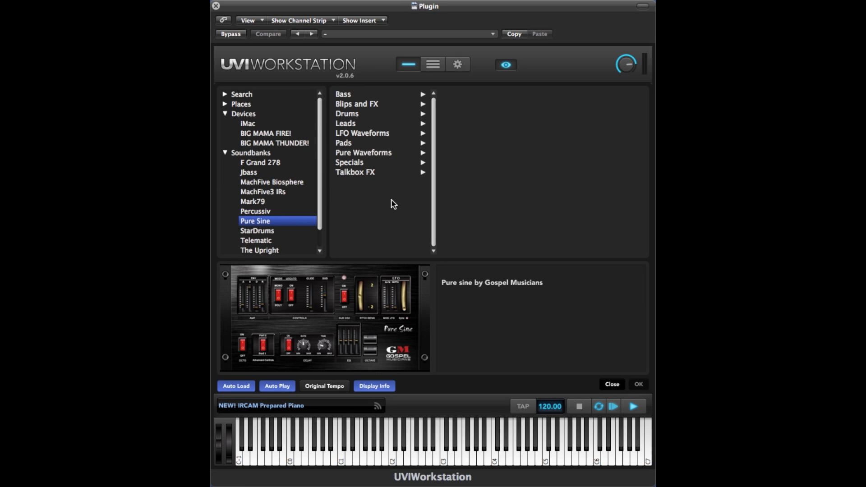
{"action": "left_click", "coordinate": [369, 155]}
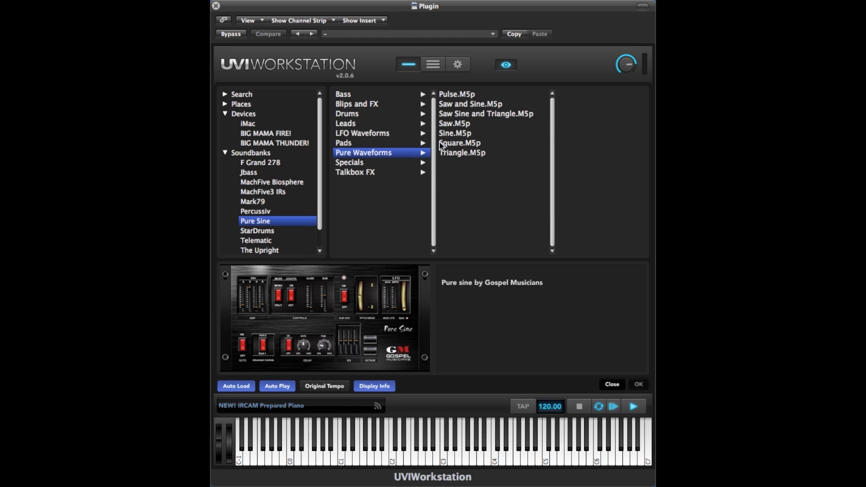
{"action": "double_click", "coordinate": [454, 133]}
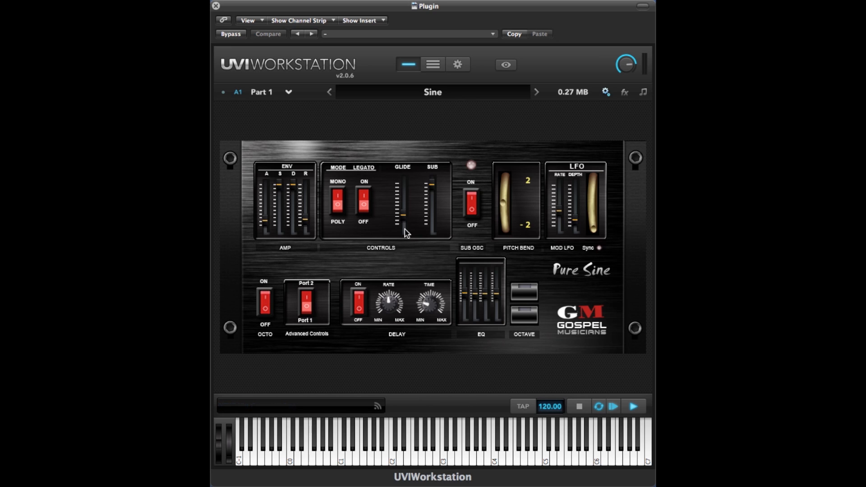
Step: Switch the voice mode to Poly with legato off, and lower the glide to its minimum
{"action": "mouse_move", "coordinate": [280, 189]}
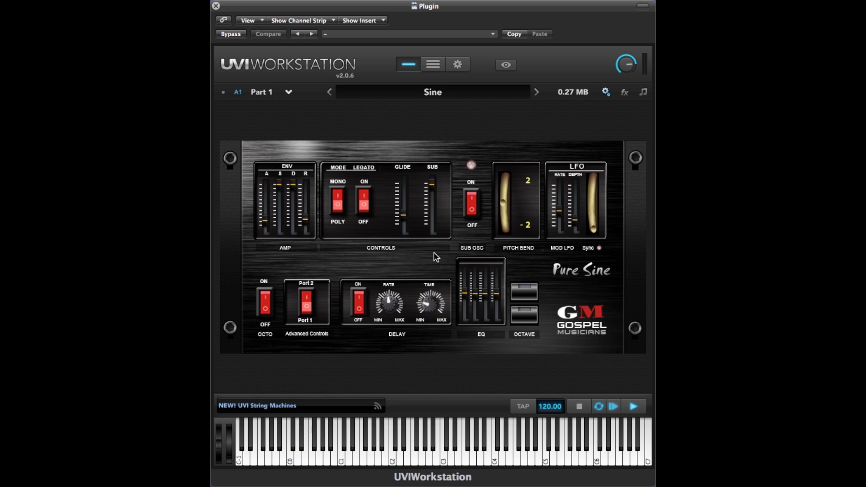
{"action": "left_click", "coordinate": [338, 211]}
{"action": "left_click", "coordinate": [339, 210]}
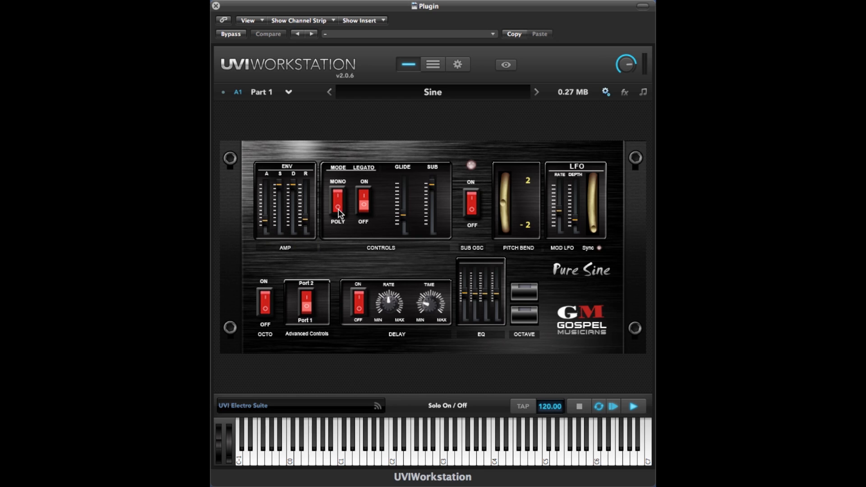
{"action": "left_click", "coordinate": [364, 209]}
{"action": "left_click_drag", "start_coordinate": [403, 216], "coordinate": [405, 266]}
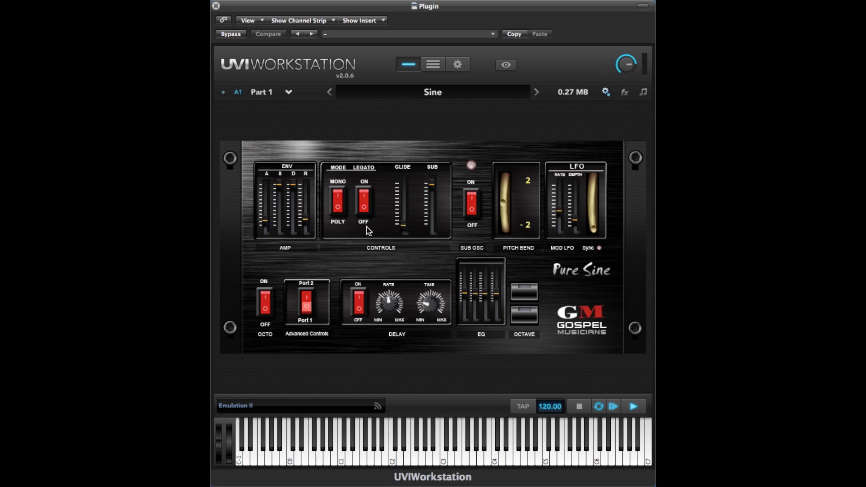
Step: Set the glide to 2.62 and compare legato on and off, leaving legato on
{"action": "mouse_move", "coordinate": [406, 229]}
{"action": "left_click_drag", "start_coordinate": [406, 229], "coordinate": [406, 221]}
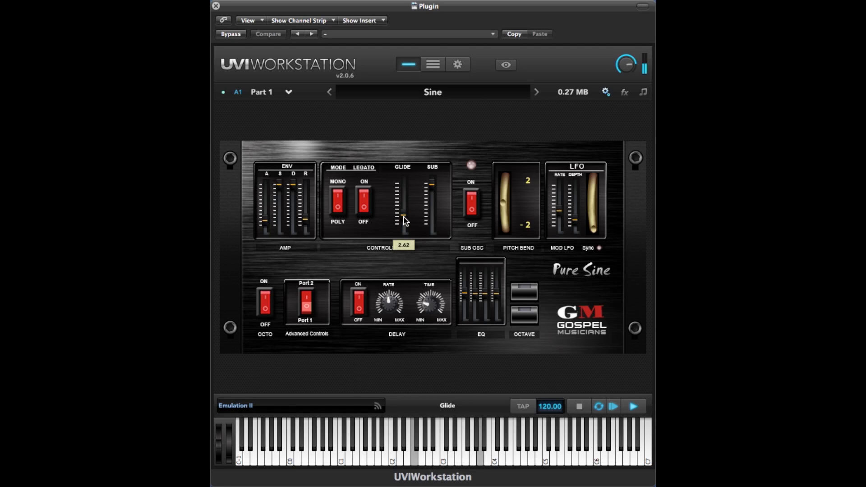
{"action": "left_click", "coordinate": [366, 196]}
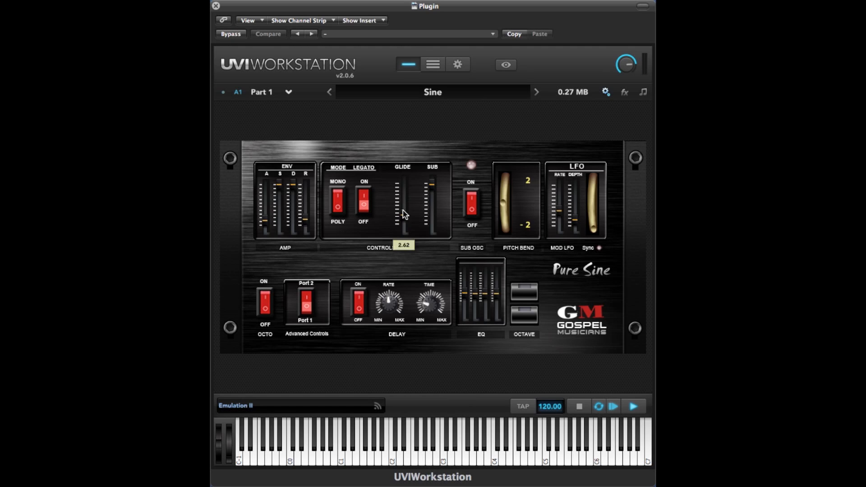
{"action": "mouse_move", "coordinate": [405, 218]}
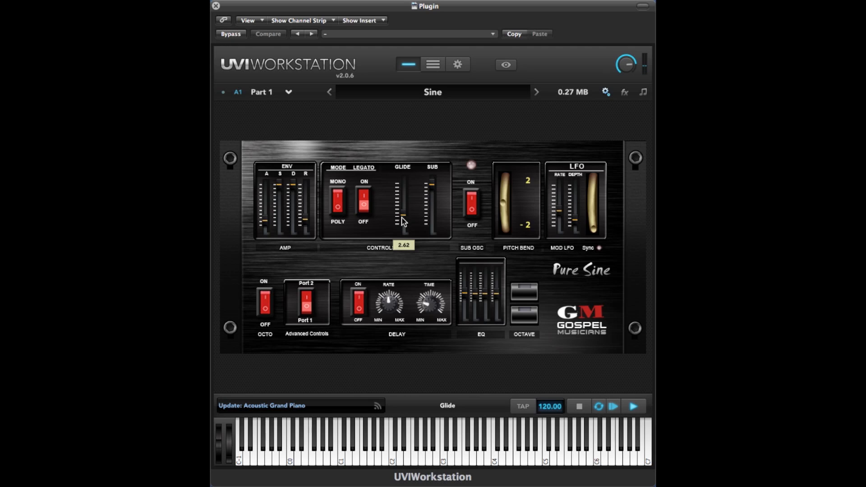
{"action": "left_click", "coordinate": [364, 206]}
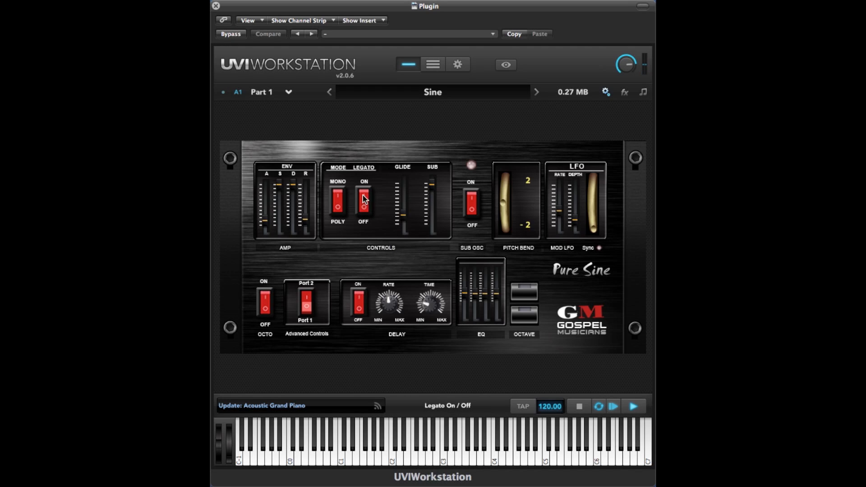
{"action": "left_click", "coordinate": [366, 194]}
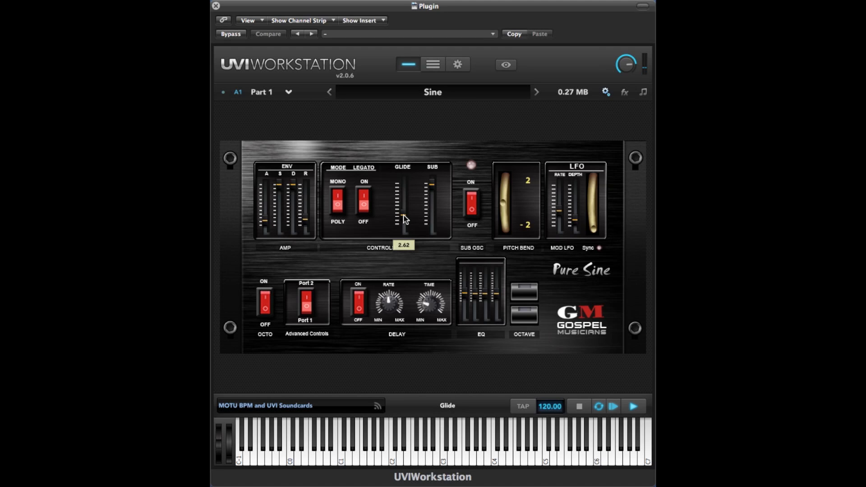
Step: Try an LFO rate of 15.50 and a mid-range LFO depth, lowering each slider again after its trial
{"action": "left_click", "coordinate": [308, 311]}
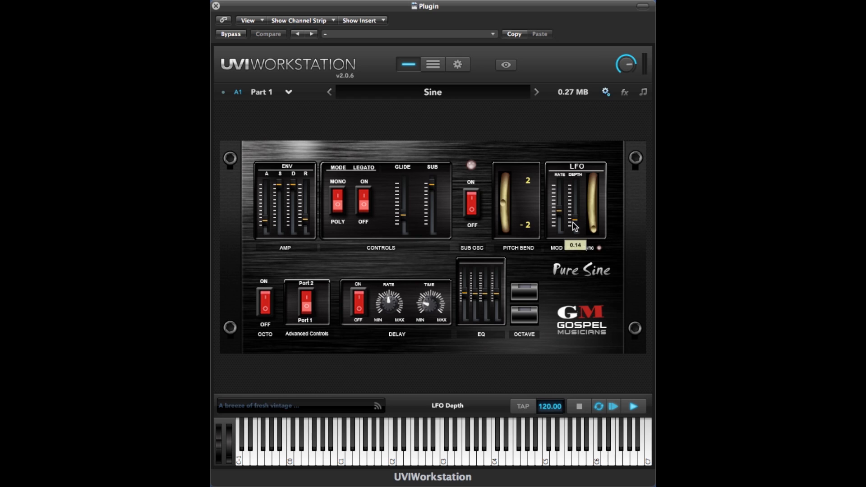
{"action": "left_click_drag", "start_coordinate": [562, 216], "coordinate": [560, 195]}
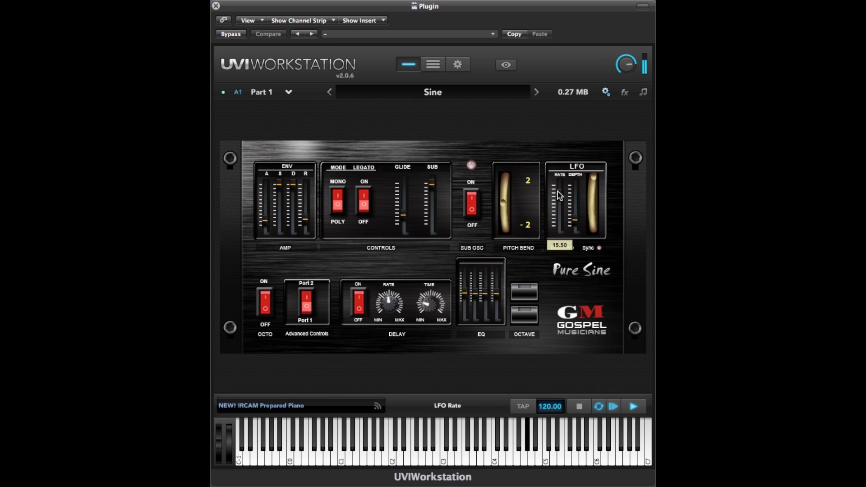
{"action": "left_click_drag", "start_coordinate": [560, 195], "coordinate": [560, 216]}
{"action": "left_click", "coordinate": [576, 203]}
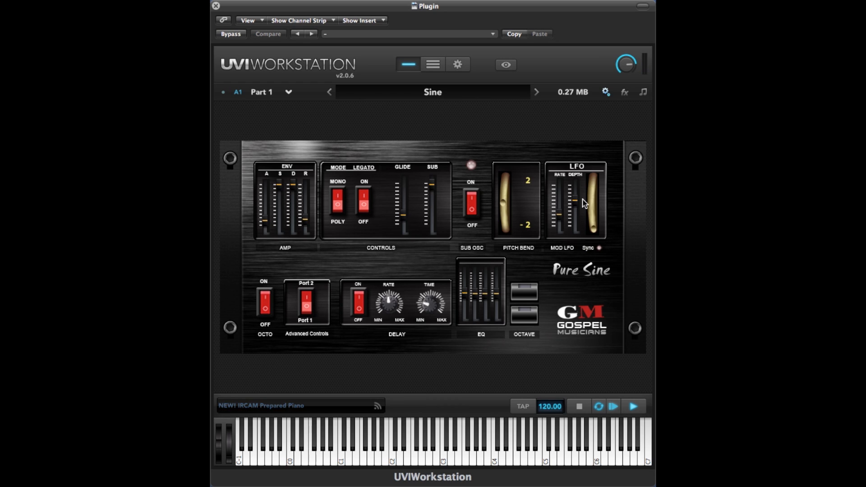
{"action": "left_click_drag", "start_coordinate": [575, 202], "coordinate": [573, 224]}
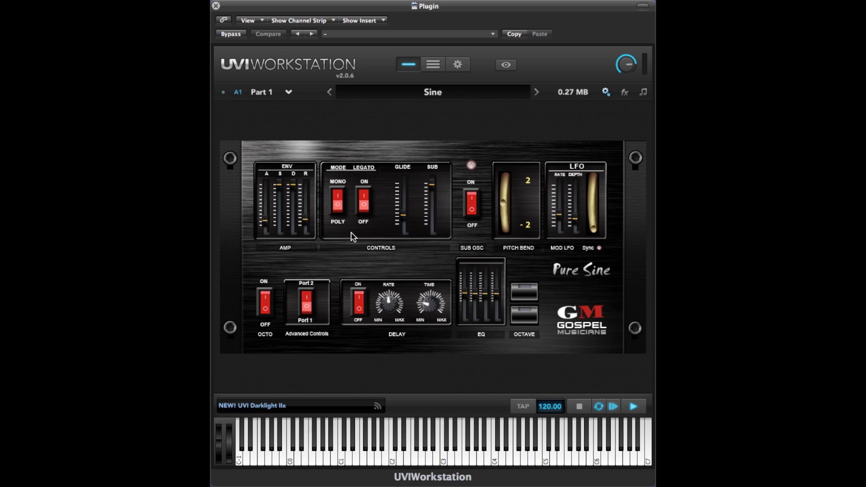
Step: Turn on the sub oscillator and engage the lower octave switch
{"action": "mouse_move", "coordinate": [271, 235]}
{"action": "mouse_move", "coordinate": [291, 184]}
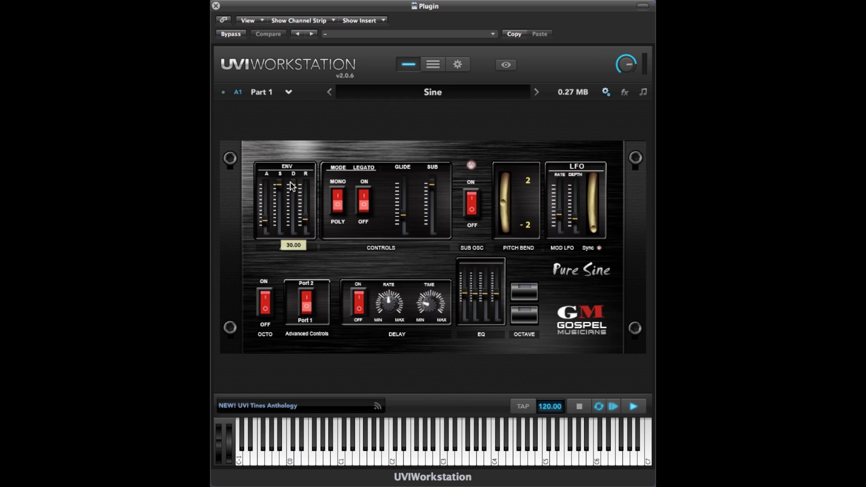
{"action": "mouse_move", "coordinate": [310, 224]}
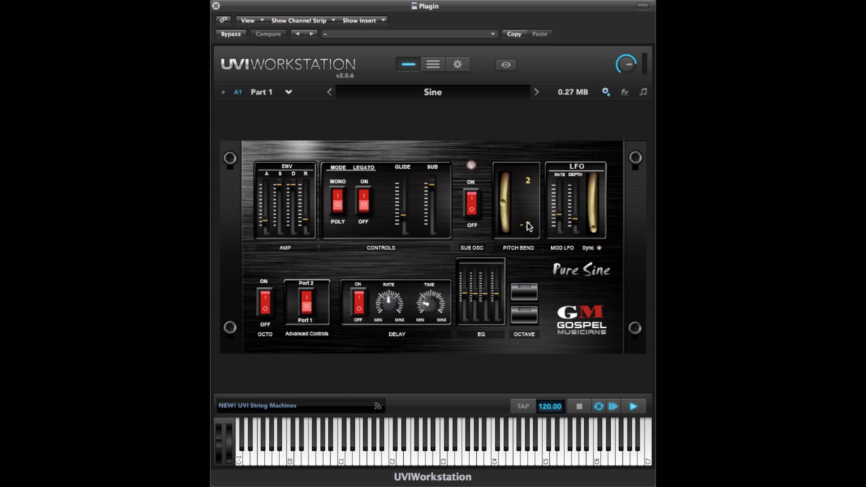
{"action": "left_click", "coordinate": [472, 199]}
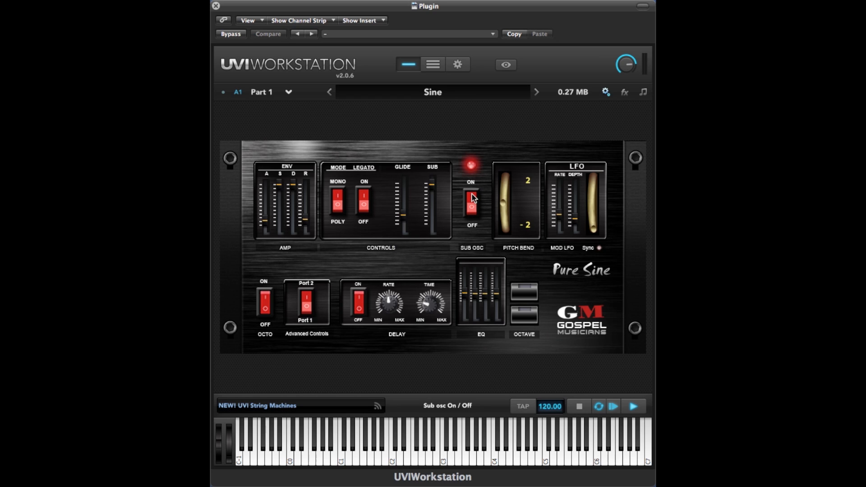
{"action": "left_click", "coordinate": [531, 318]}
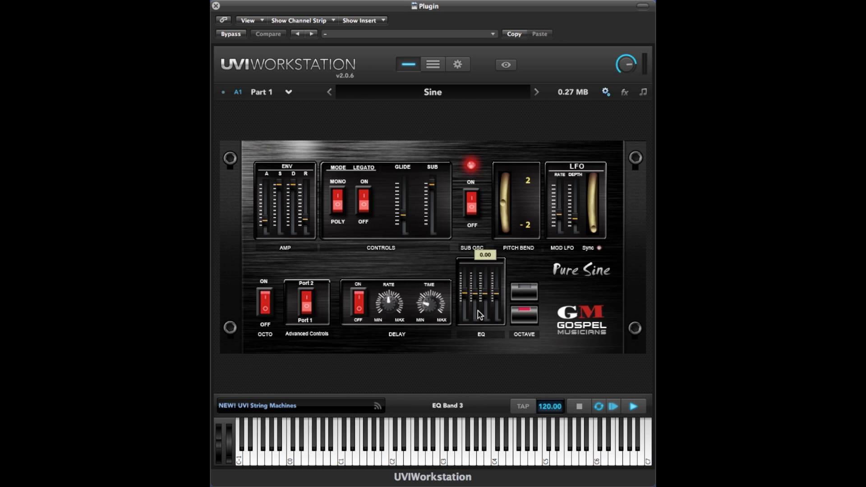
Step: Boost EQ band 1, set band 2 to 3.00 and cut band 4, and turn on the Octo oscillator
{"action": "left_click_drag", "start_coordinate": [495, 295], "coordinate": [476, 289]}
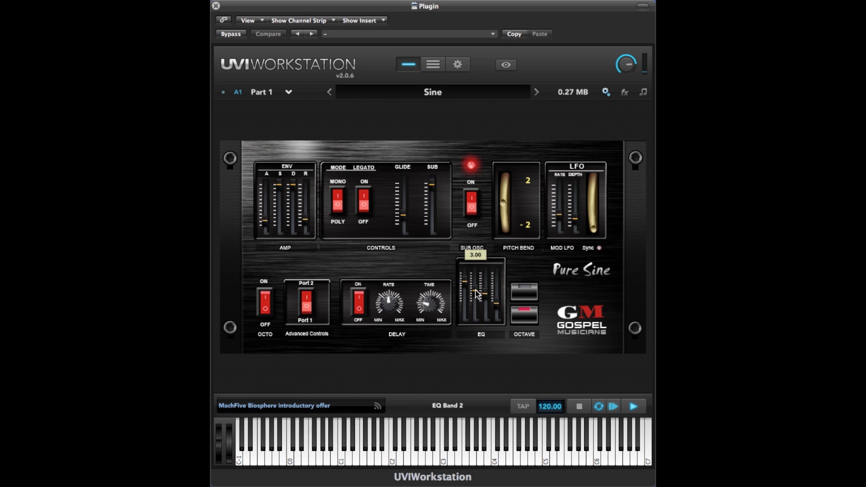
{"action": "left_click", "coordinate": [267, 299]}
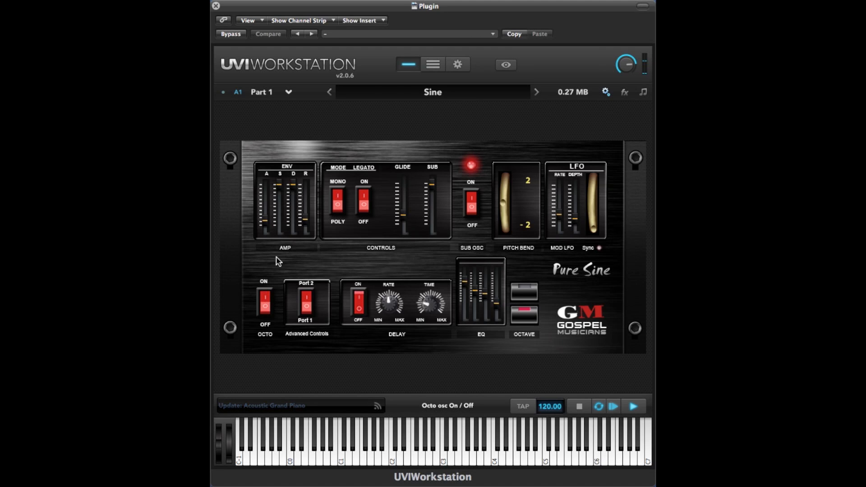
Step: Raise the LFO depth to about mid-range and set the LFO rate to 3.25
{"action": "left_click_drag", "start_coordinate": [578, 220], "coordinate": [579, 203]}
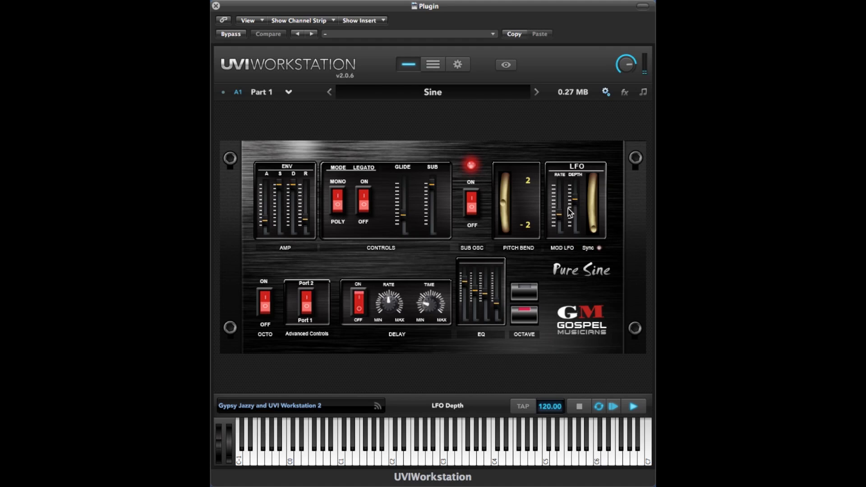
{"action": "left_click_drag", "start_coordinate": [561, 217], "coordinate": [562, 225]}
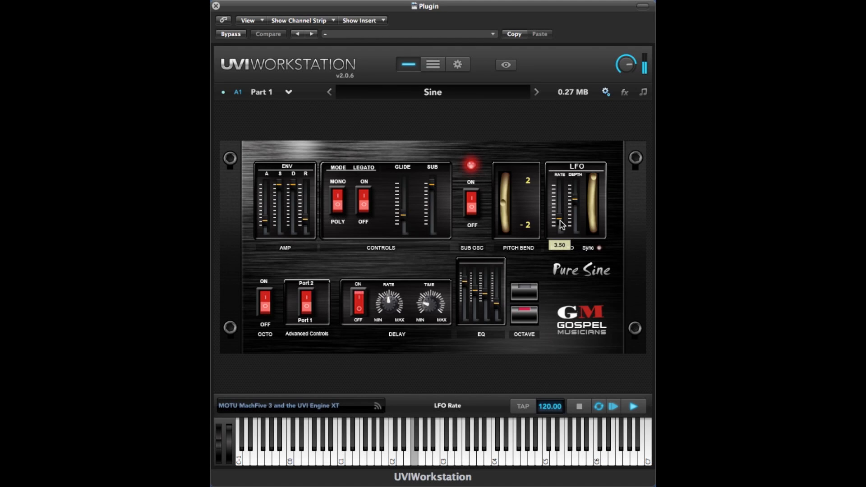
{"action": "scroll", "coordinate": [562, 223], "scroll_direction": "up", "scroll_amount": 1}
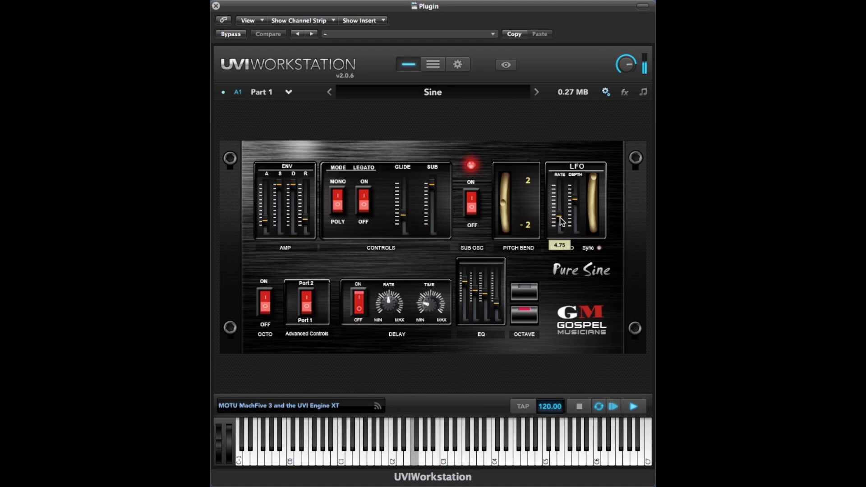
{"action": "mouse_move", "coordinate": [560, 217]}
{"action": "left_mouse_down"}
{"action": "mouse_move", "coordinate": [559, 203]}
{"action": "mouse_move", "coordinate": [559, 227]}
{"action": "left_mouse_up"}
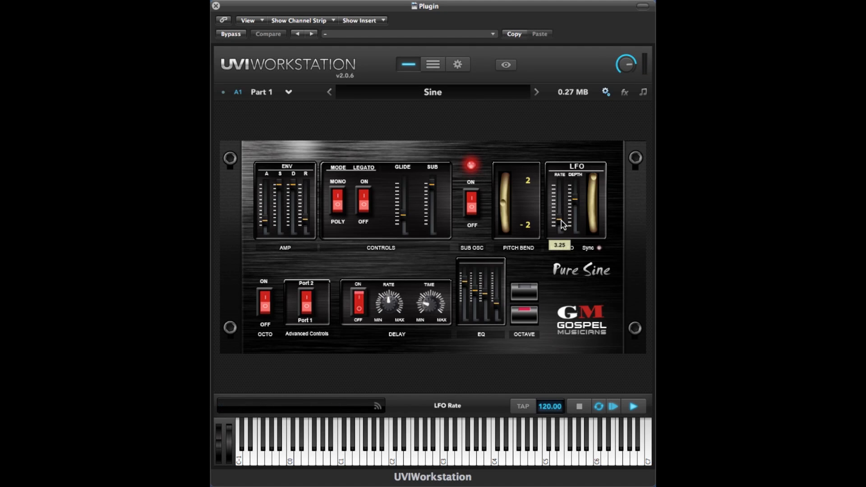
Step: Clear the MIDI control assignment of the LFO rate slider and view its available MIDI CC ranges
{"action": "right_click", "coordinate": [563, 224]}
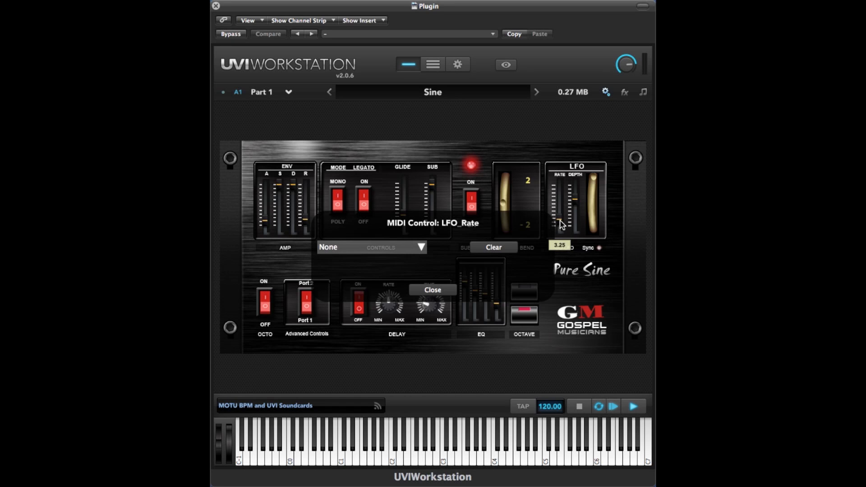
{"action": "left_click", "coordinate": [496, 248]}
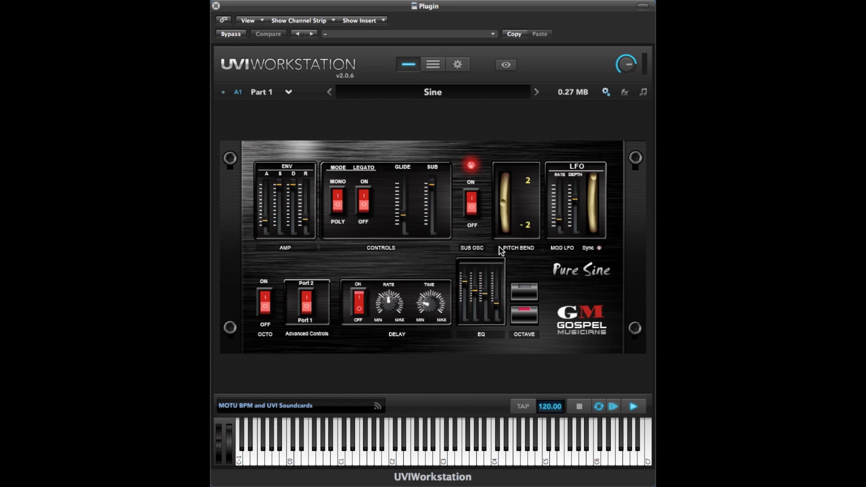
{"action": "right_click", "coordinate": [558, 222]}
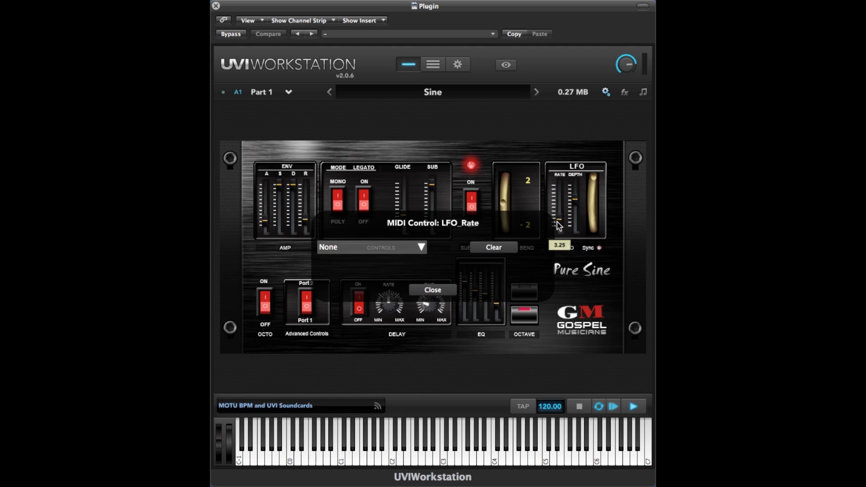
{"action": "left_click", "coordinate": [423, 248]}
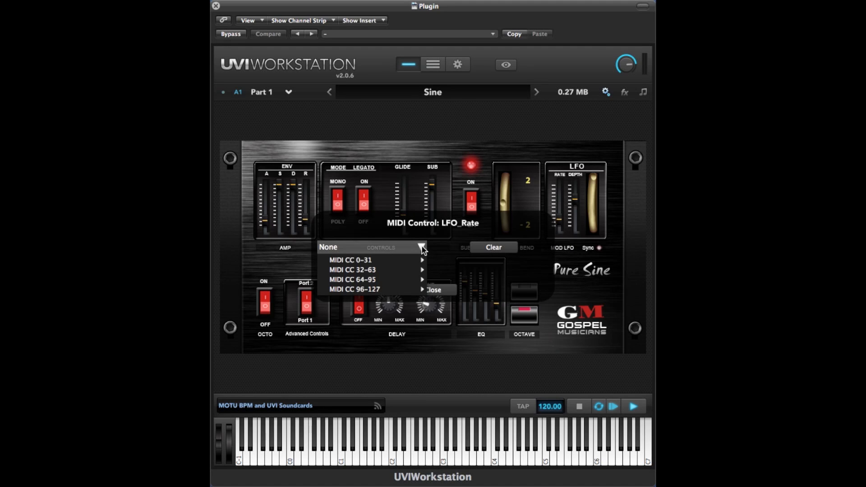
{"action": "left_click", "coordinate": [422, 248]}
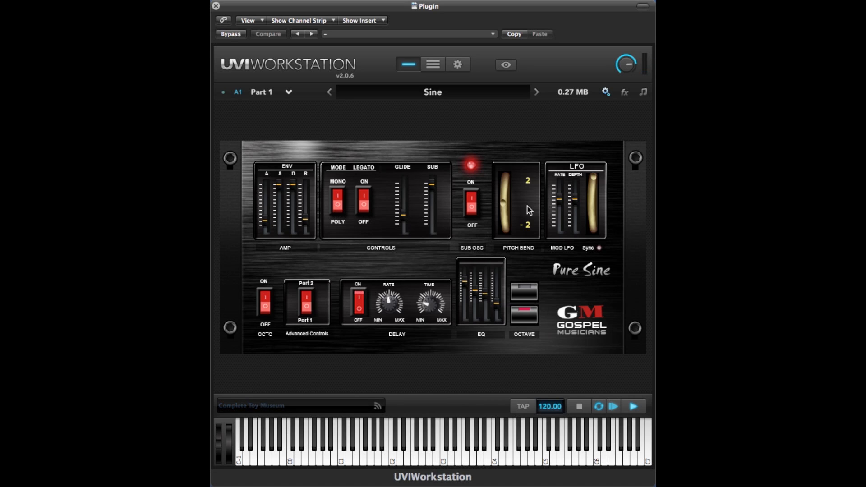
Step: Clear the MIDI CC 1 assignment from the LFO modulation wheel
{"action": "right_click", "coordinate": [576, 207]}
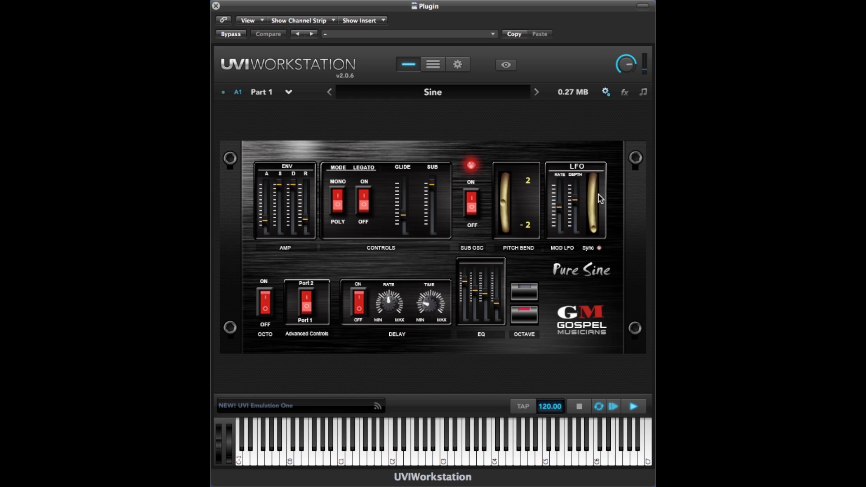
{"action": "right_click", "coordinate": [597, 207]}
{"action": "right_click", "coordinate": [591, 216]}
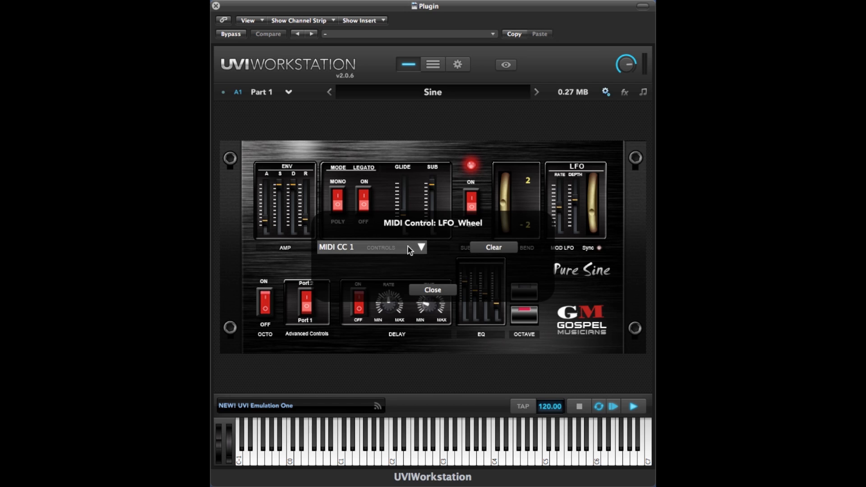
{"action": "left_click", "coordinate": [421, 248]}
{"action": "left_click", "coordinate": [486, 248]}
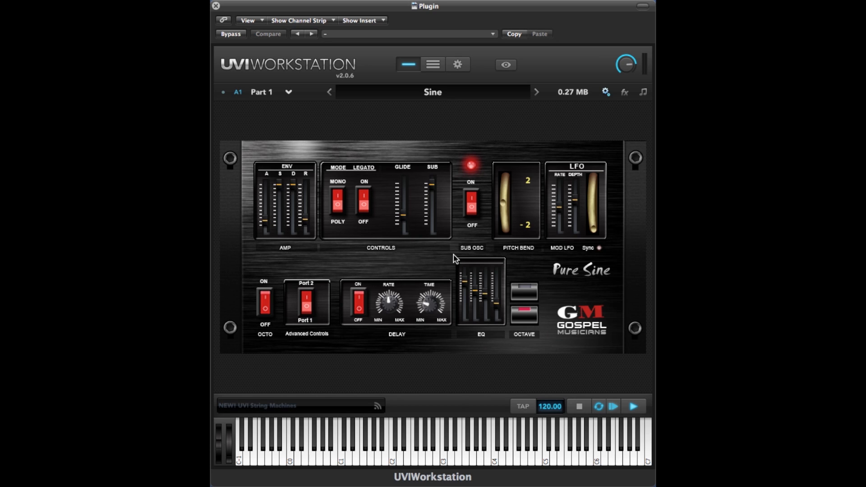
Step: Boost EQ band 1 close to its maximum
{"action": "left_click_drag", "start_coordinate": [465, 282], "coordinate": [467, 273]}
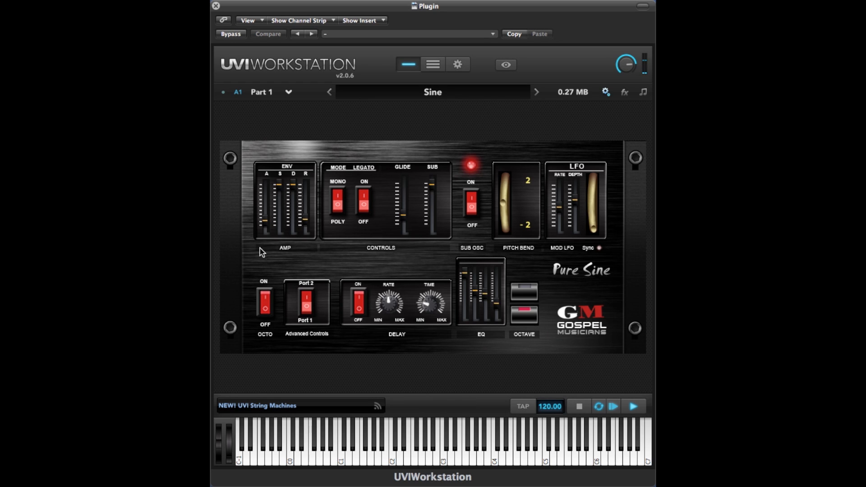
Step: Shape the amp envelope with a lower sustain, attack at 3.38, decay at 7.12 and release at 7.25
{"action": "mouse_move", "coordinate": [278, 205]}
{"action": "left_click_drag", "start_coordinate": [278, 188], "coordinate": [267, 218]}
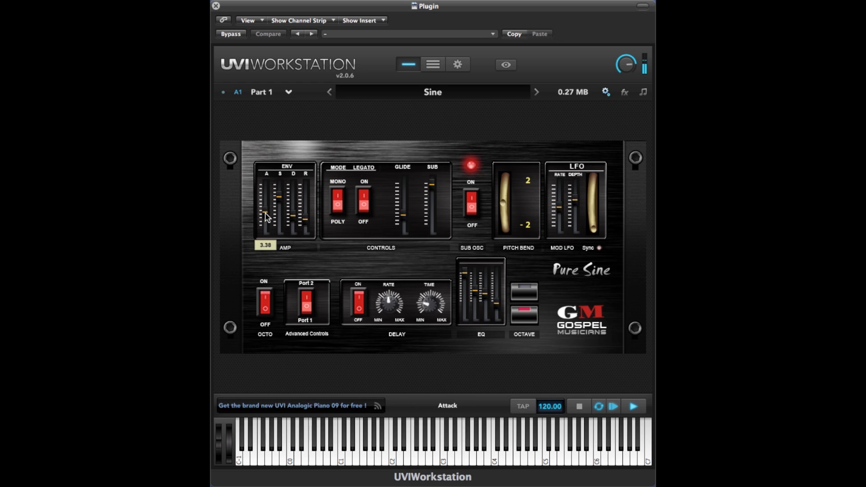
{"action": "mouse_move", "coordinate": [294, 220]}
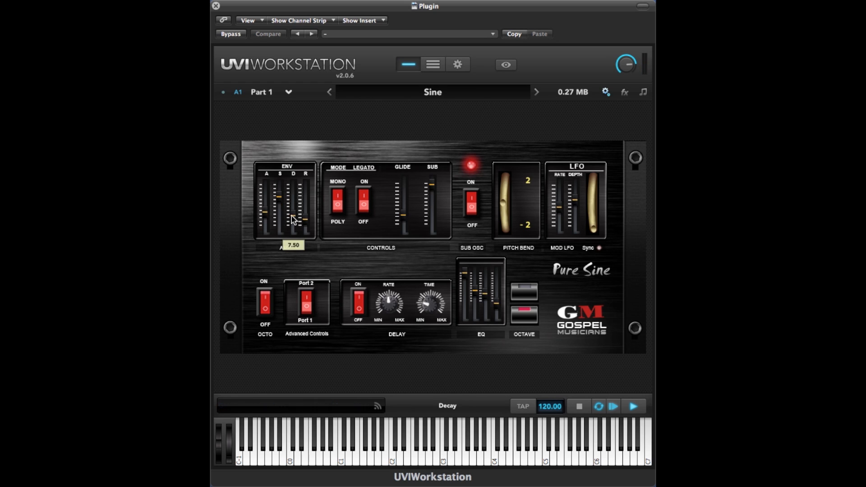
{"action": "left_click_drag", "start_coordinate": [307, 220], "coordinate": [307, 215]}
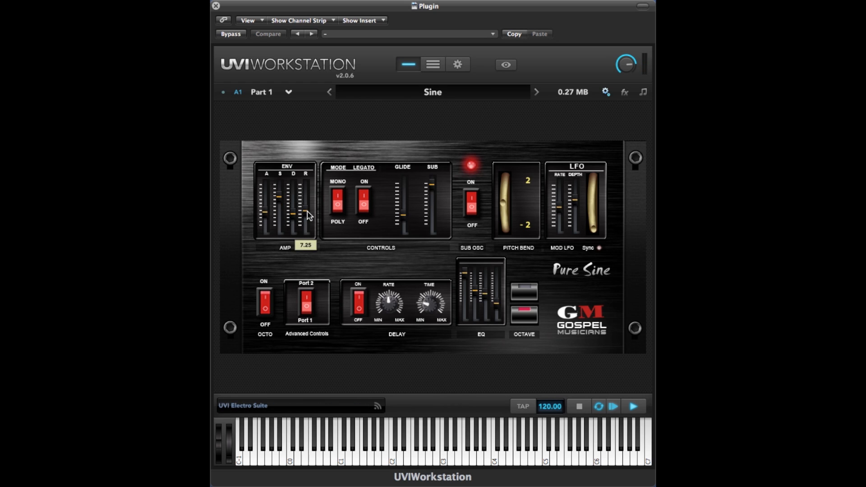
{"action": "mouse_move", "coordinate": [295, 217]}
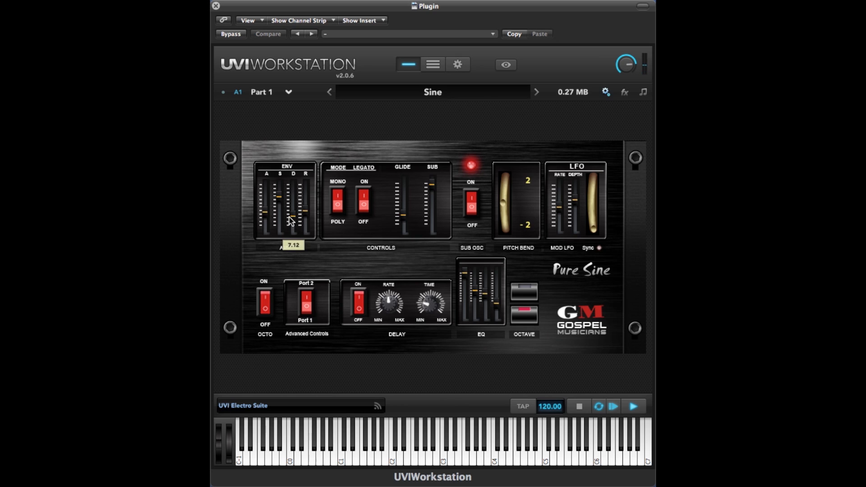
Step: Try shorter amp attack and decay settings, ending with the attack at 2.50 and the decay at about 7.12
{"action": "left_click_drag", "start_coordinate": [267, 213], "coordinate": [293, 228]}
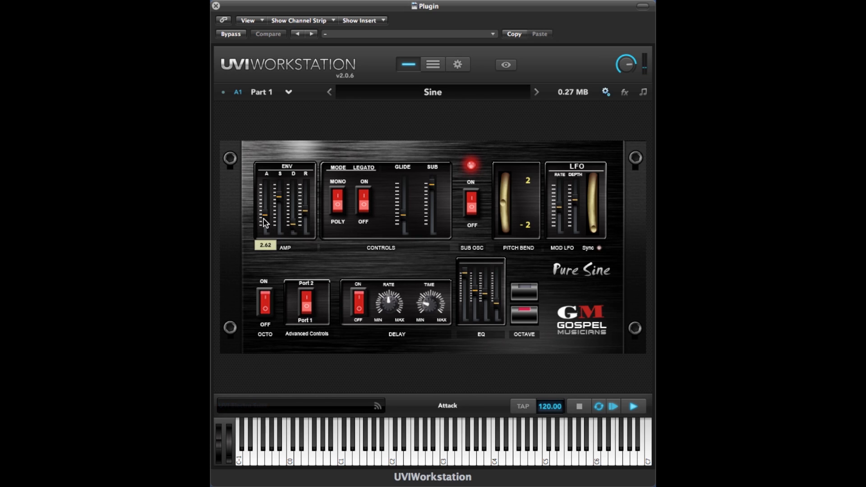
{"action": "left_click_drag", "start_coordinate": [264, 219], "coordinate": [266, 226]}
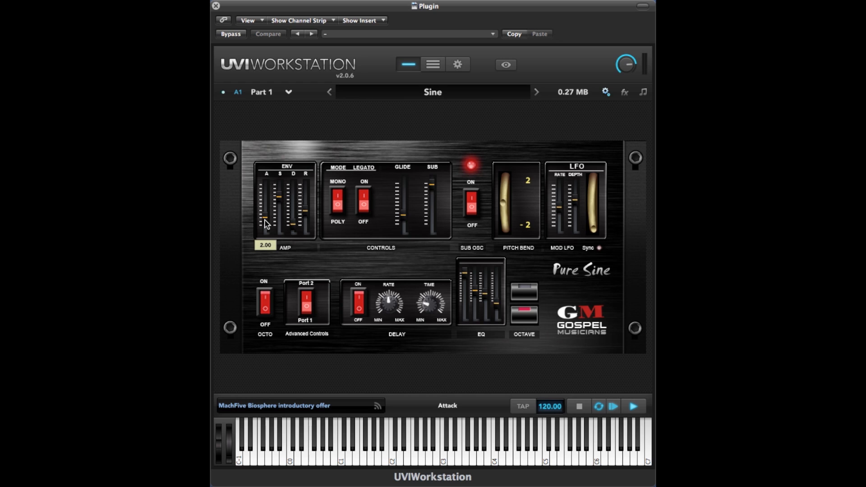
{"action": "left_click_drag", "start_coordinate": [266, 223], "coordinate": [294, 218]}
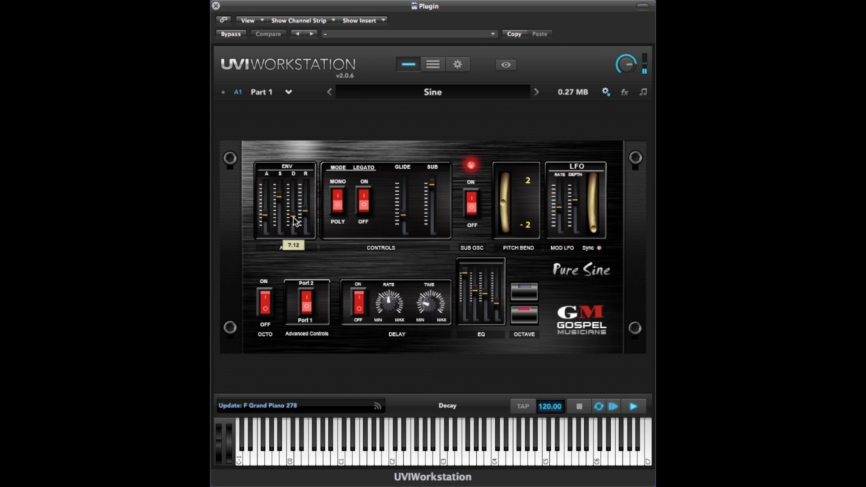
{"action": "mouse_move", "coordinate": [266, 221]}
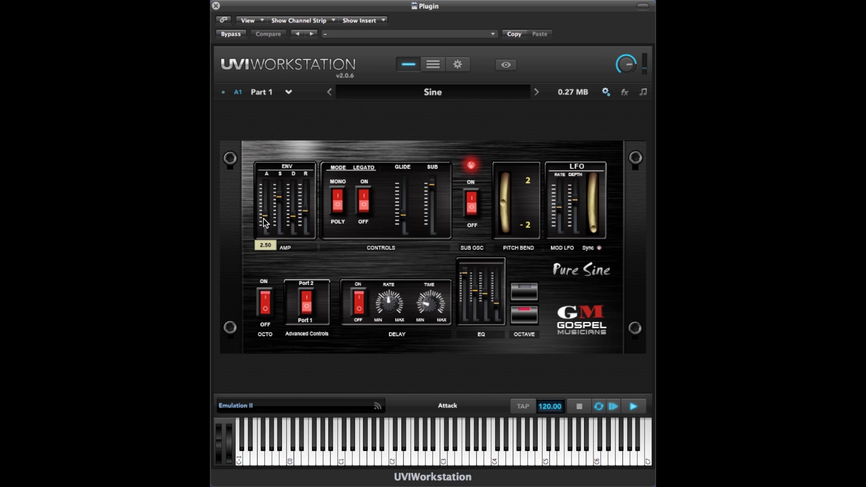
Step: Turn legato off and set the voice mode to poly, then raise the amp decay to about mid-range
{"action": "left_click", "coordinate": [362, 213]}
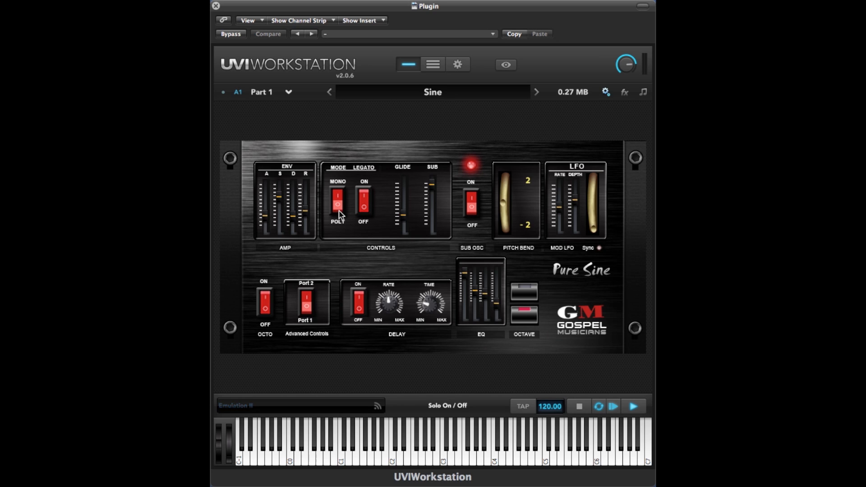
{"action": "left_click", "coordinate": [339, 211]}
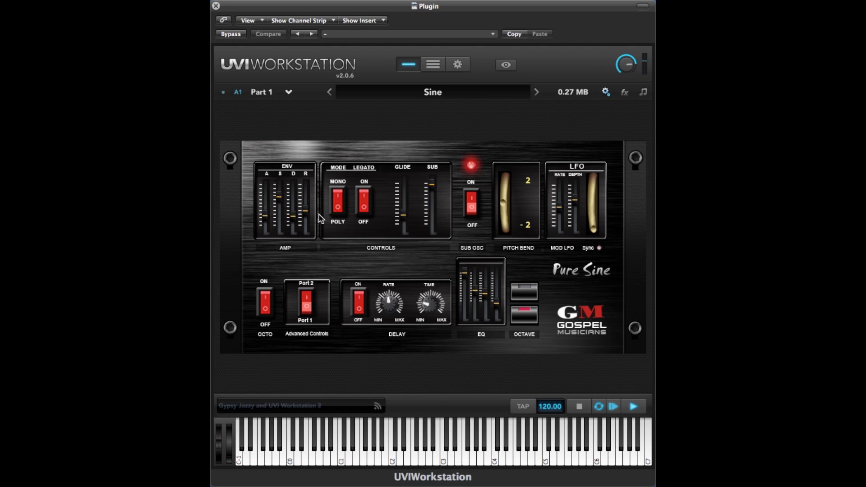
{"action": "mouse_move", "coordinate": [294, 219]}
{"action": "left_click_drag", "start_coordinate": [294, 218], "coordinate": [294, 208]}
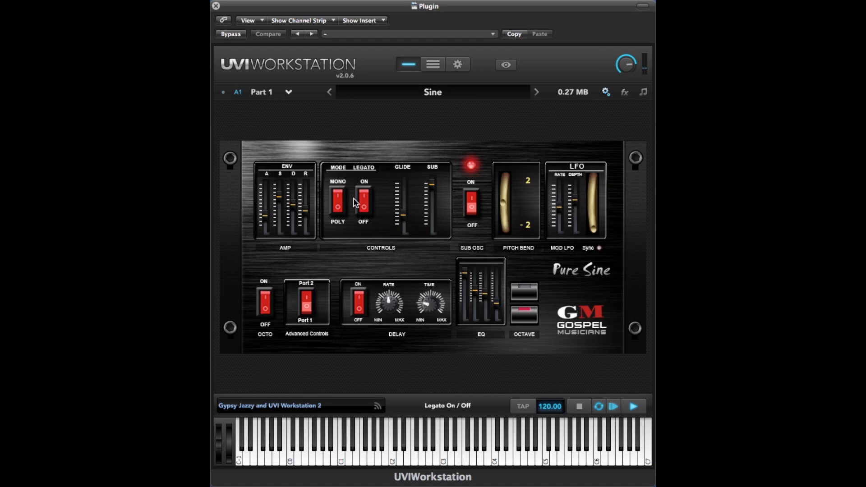
Step: Return the voice mode to mono and lower the amp attack, decay and release, with the sustain at 0.31
{"action": "left_click", "coordinate": [339, 196]}
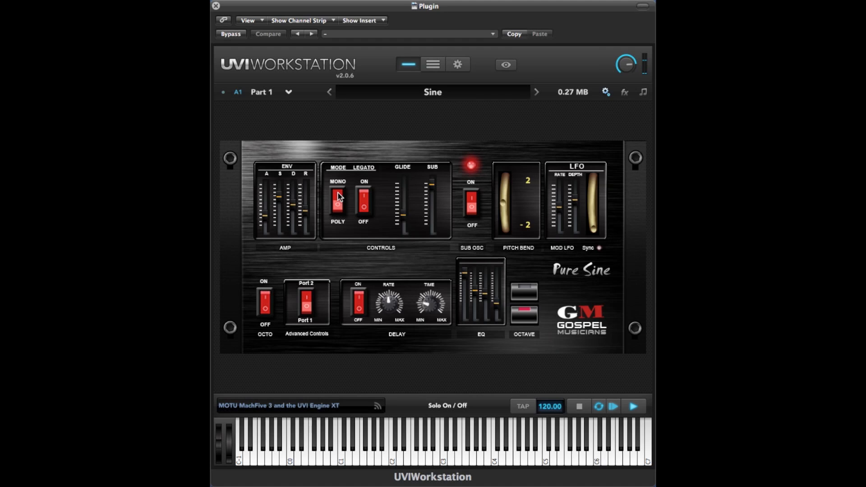
{"action": "left_click_drag", "start_coordinate": [293, 206], "coordinate": [303, 223]}
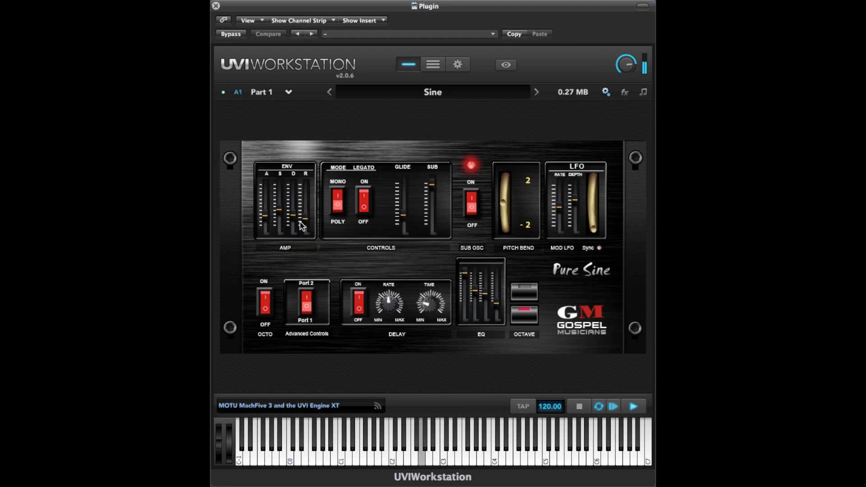
{"action": "mouse_move", "coordinate": [278, 220]}
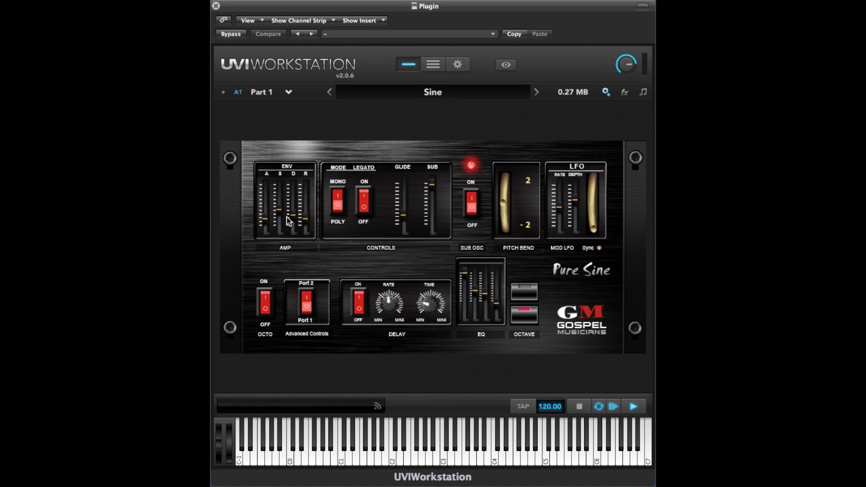
{"action": "left_click", "coordinate": [280, 214]}
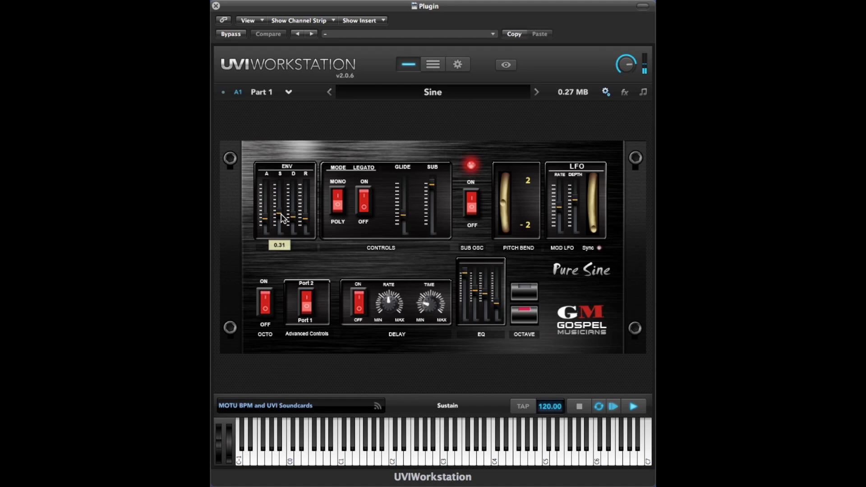
{"action": "mouse_move", "coordinate": [306, 217]}
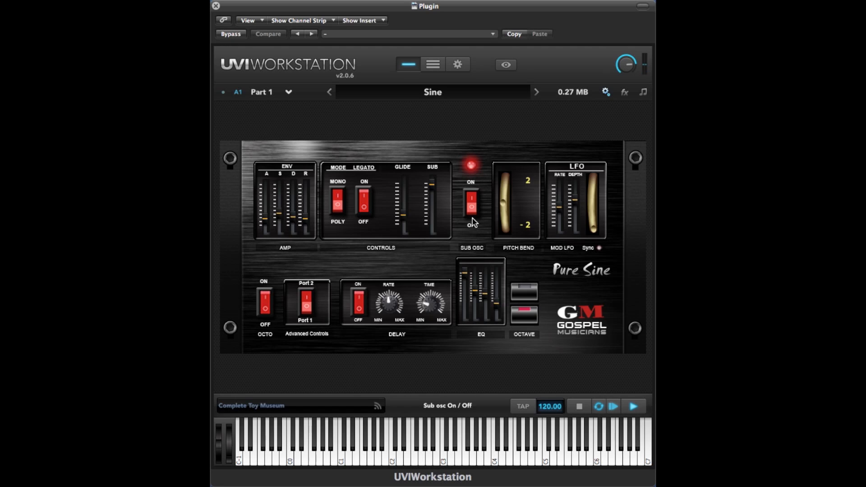
Step: Fine-tune the amp envelope by lowering the sustain slightly further and setting the attack to 1.50
{"action": "left_click_drag", "start_coordinate": [430, 188], "coordinate": [431, 185]}
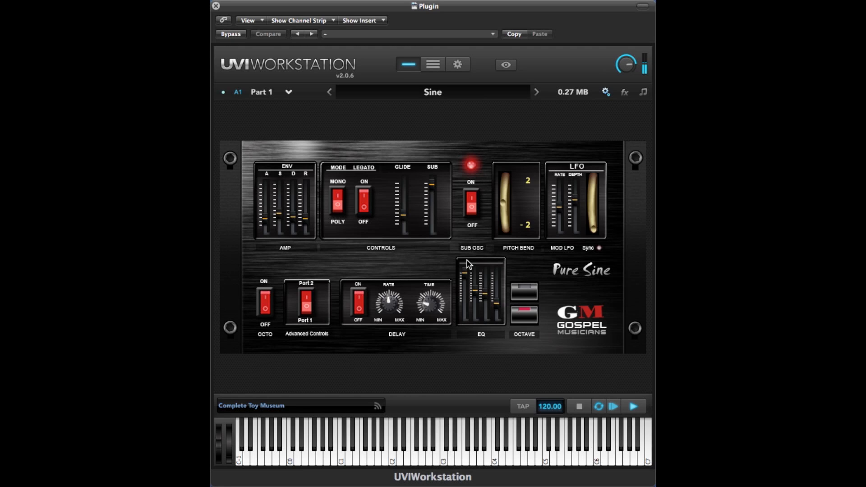
{"action": "mouse_move", "coordinate": [629, 64]}
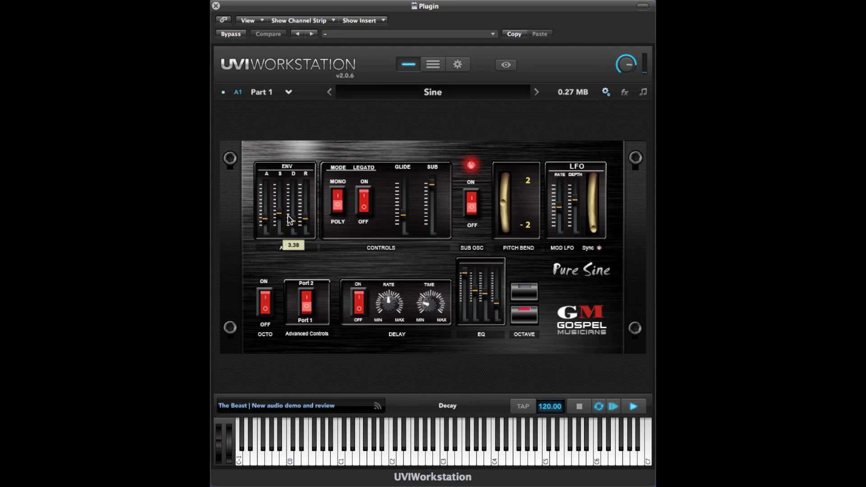
{"action": "mouse_move", "coordinate": [280, 213]}
{"action": "mouse_move", "coordinate": [281, 213]}
{"action": "left_mouse_down"}
{"action": "mouse_move", "coordinate": [288, 215]}
{"action": "mouse_move", "coordinate": [281, 215]}
{"action": "left_mouse_up"}
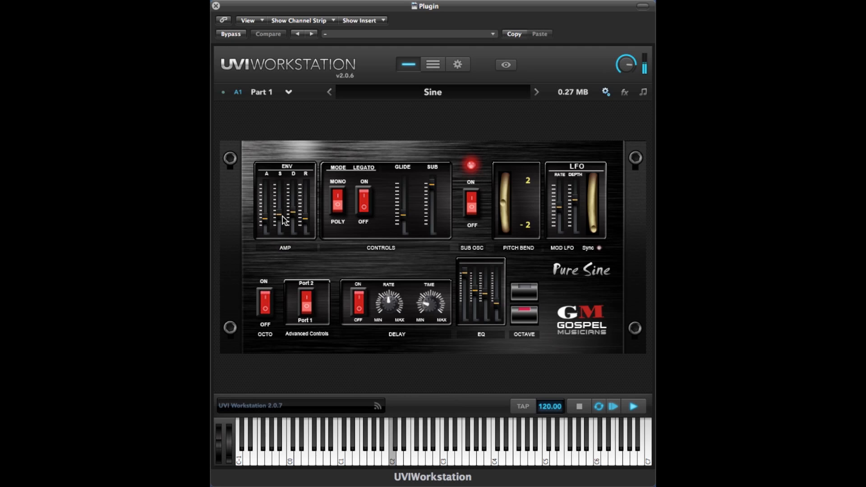
{"action": "left_click_drag", "start_coordinate": [280, 215], "coordinate": [263, 220]}
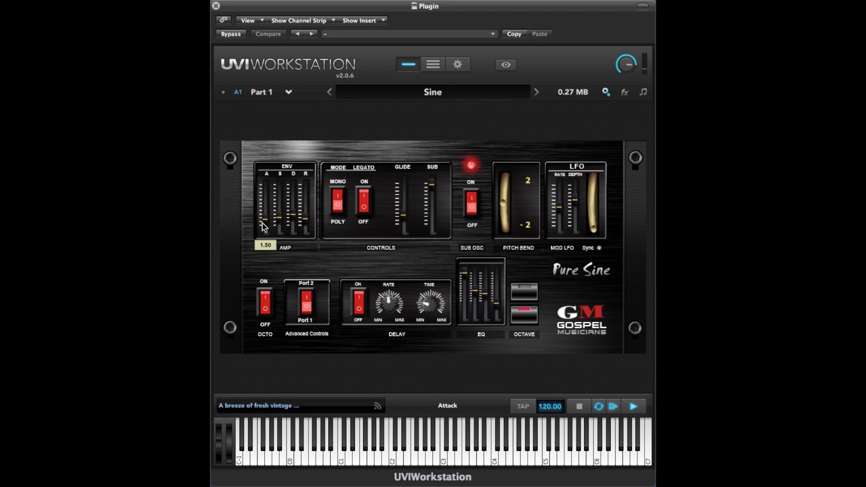
Step: Load the Talkbox A patch from the Talkbox FX category of the Pure Sine soundbank
{"action": "left_click", "coordinate": [421, 95]}
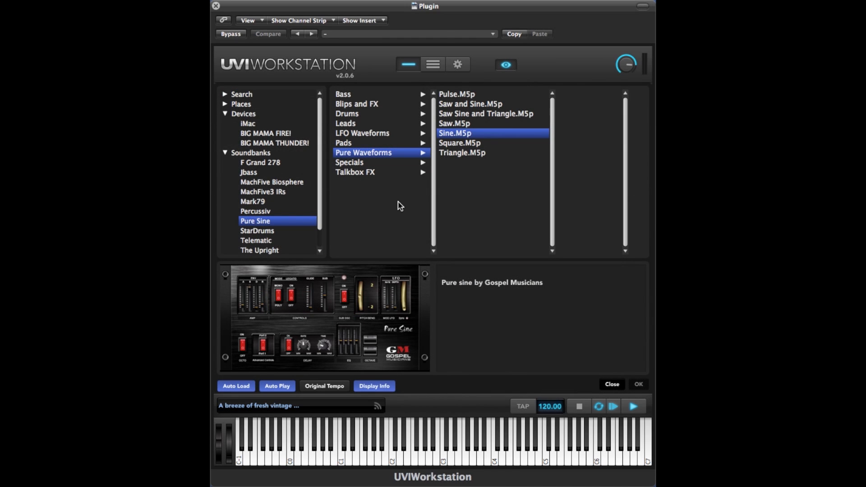
{"action": "left_click", "coordinate": [374, 175]}
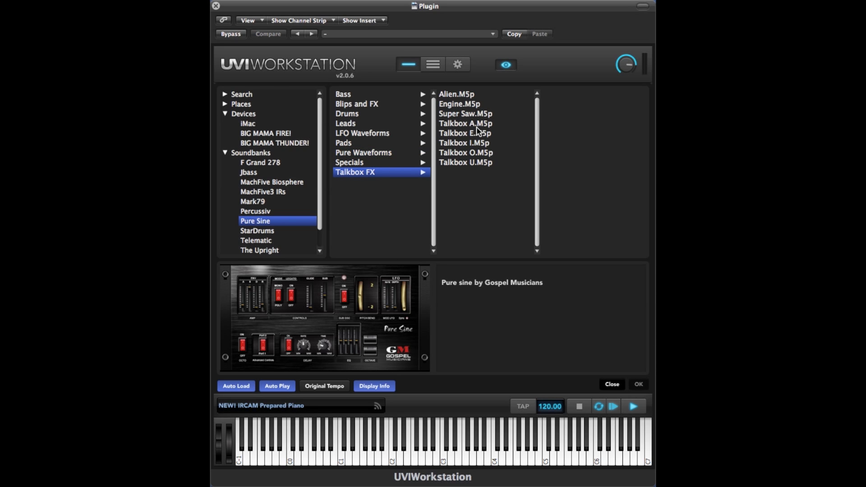
{"action": "double_click", "coordinate": [464, 126]}
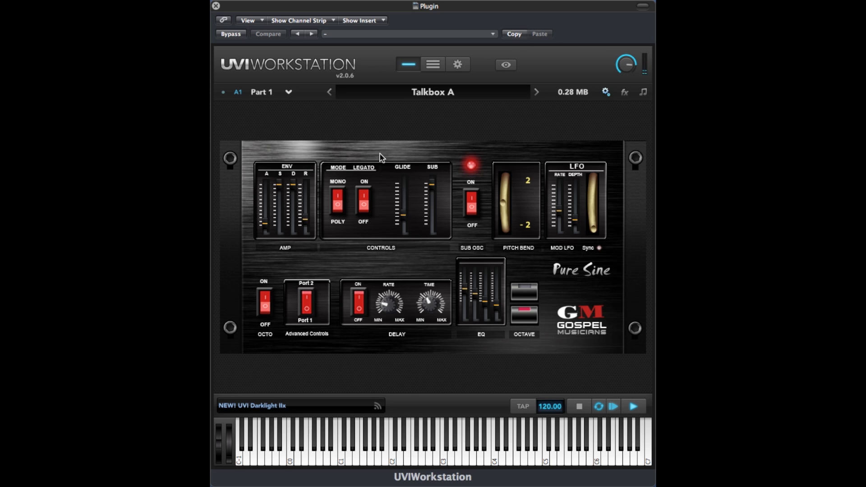
Step: Load the Pure Sine patch from the Leads category of the Pure Sine soundbank
{"action": "left_click", "coordinate": [368, 93]}
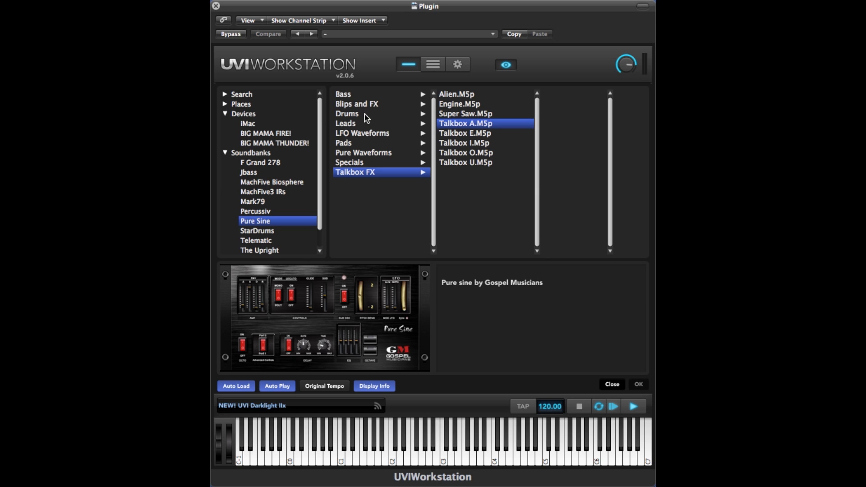
{"action": "left_click", "coordinate": [361, 125]}
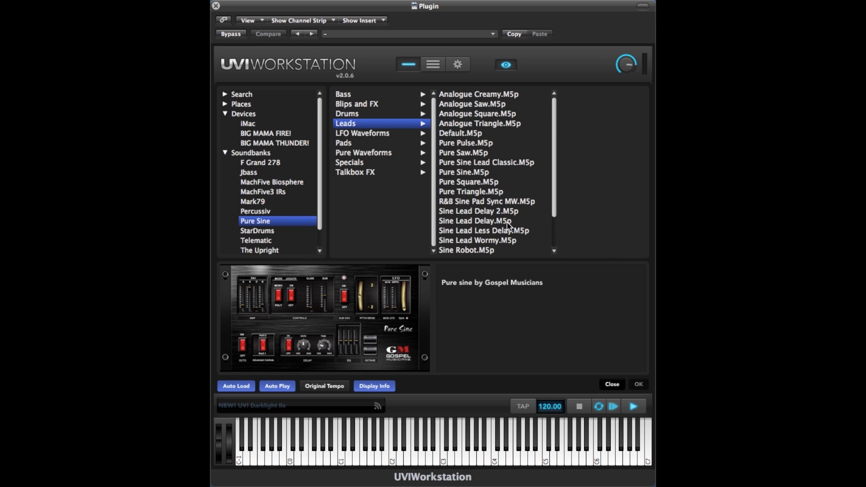
{"action": "left_click", "coordinate": [473, 173]}
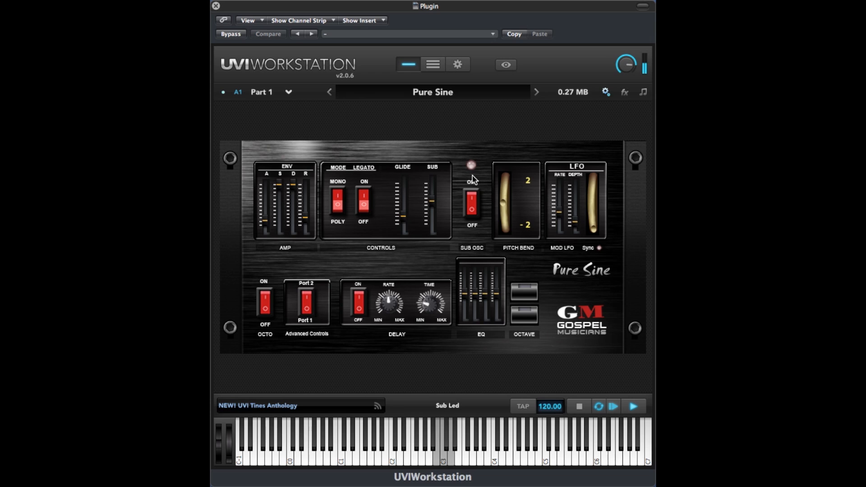
Step: Turn on the delay for the Pure Sine patch and lower its rate and time slightly
{"action": "left_click", "coordinate": [358, 302]}
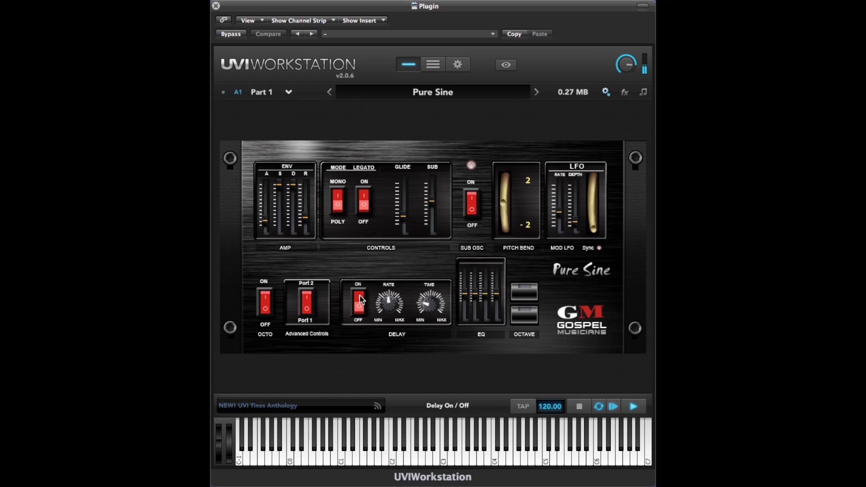
{"action": "left_click", "coordinate": [361, 300]}
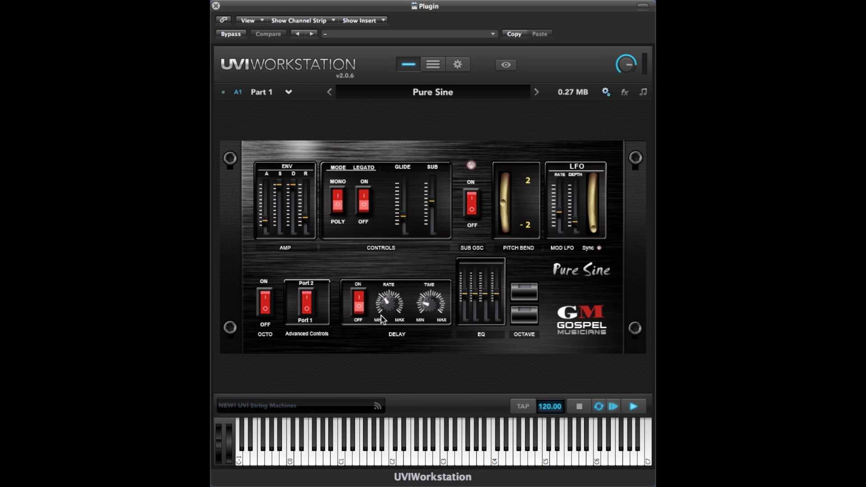
{"action": "left_click_drag", "start_coordinate": [427, 302], "coordinate": [427, 310]}
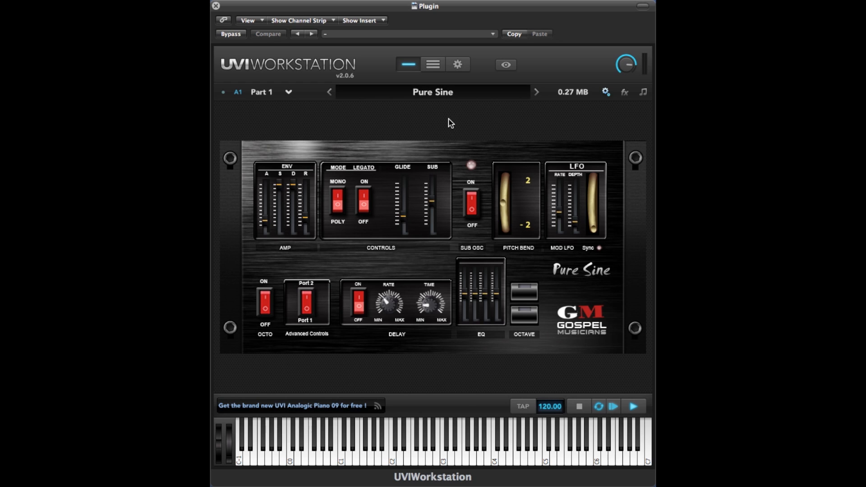
Step: Review the multi view's Aux1, Aux2 and Master effect slots and the list of effect categories available for Master, without adding one
{"action": "left_click", "coordinate": [433, 65]}
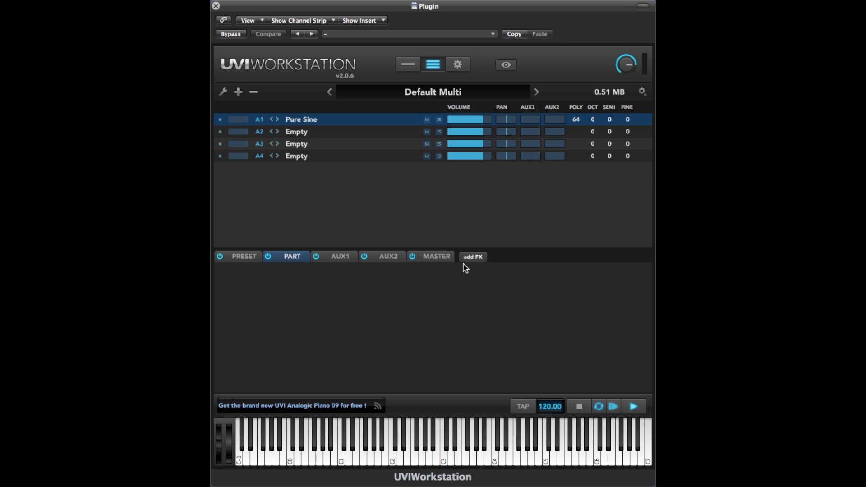
{"action": "left_click", "coordinate": [336, 260]}
{"action": "left_click", "coordinate": [387, 261]}
{"action": "left_click", "coordinate": [436, 261]}
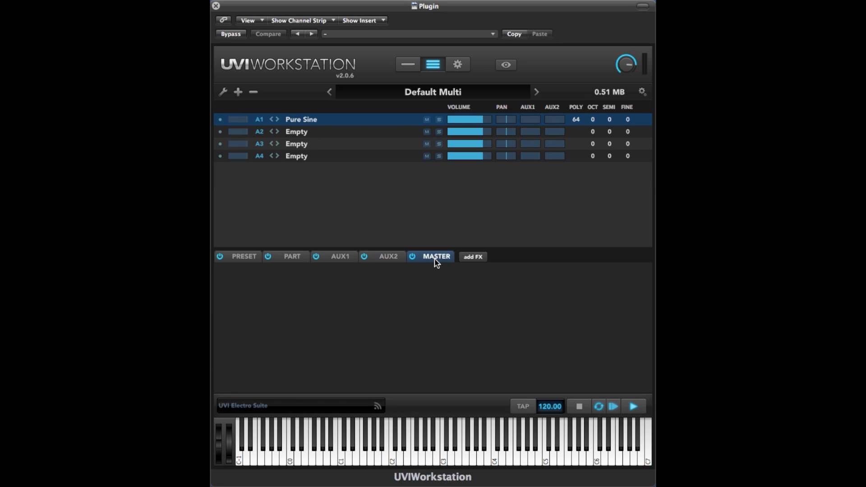
{"action": "left_click", "coordinate": [481, 258]}
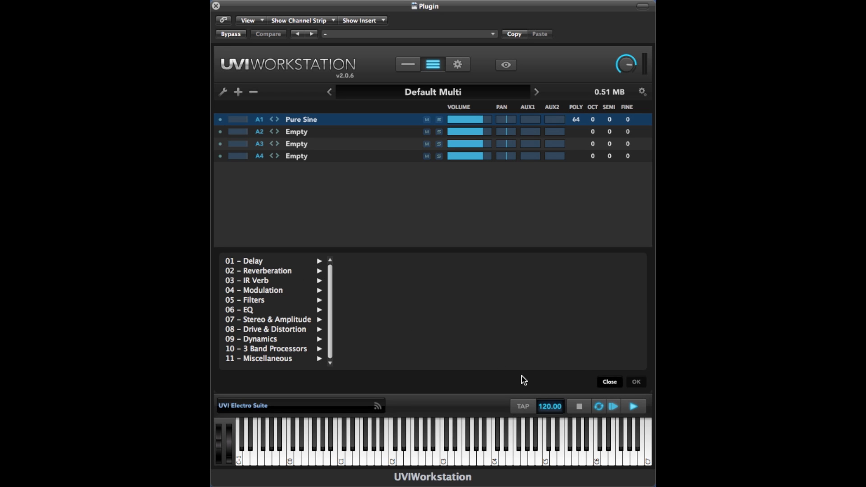
{"action": "left_click", "coordinate": [609, 382]}
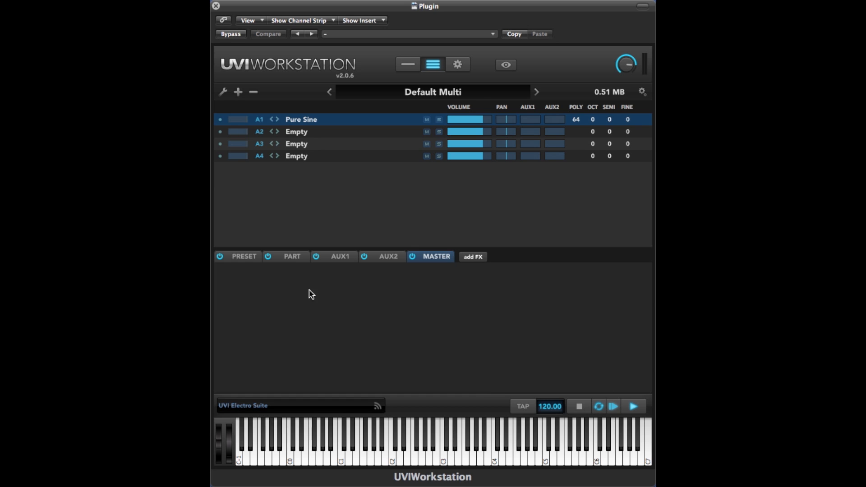
Step: Show the preset-level effects and view the Analog Tape Delay's dry and wet parameters
{"action": "left_click", "coordinate": [242, 256]}
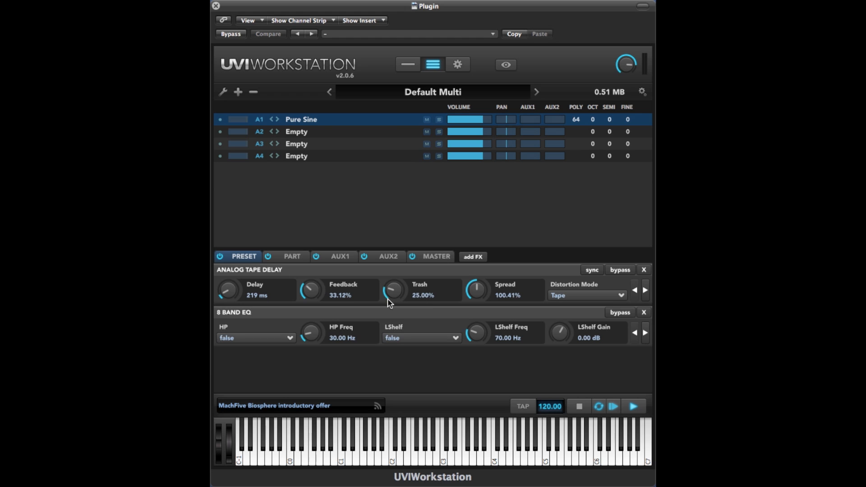
{"action": "left_click", "coordinate": [645, 290]}
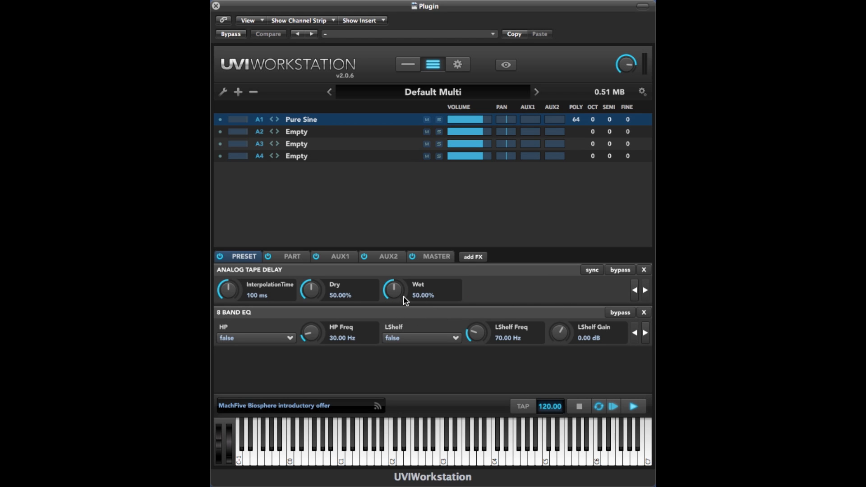
Step: Set the Analog Tape Delay's wet level to 16.40% and return to the Pure Sine patch panel
{"action": "left_click_drag", "start_coordinate": [397, 290], "coordinate": [387, 323]}
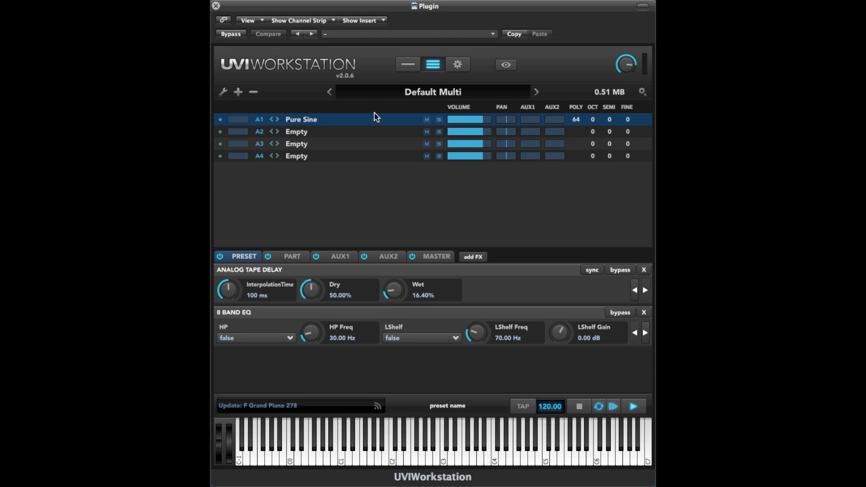
{"action": "left_click", "coordinate": [400, 67]}
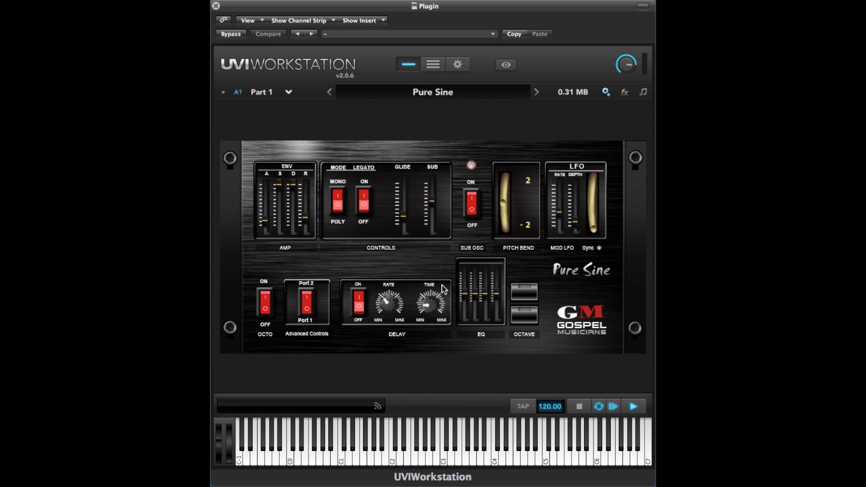
{"action": "left_click_drag", "start_coordinate": [383, 298], "coordinate": [425, 284]}
Step: Set the wet level of the Analog Tape Delay in the preset-level effects to 9.20%
{"action": "left_click", "coordinate": [433, 65]}
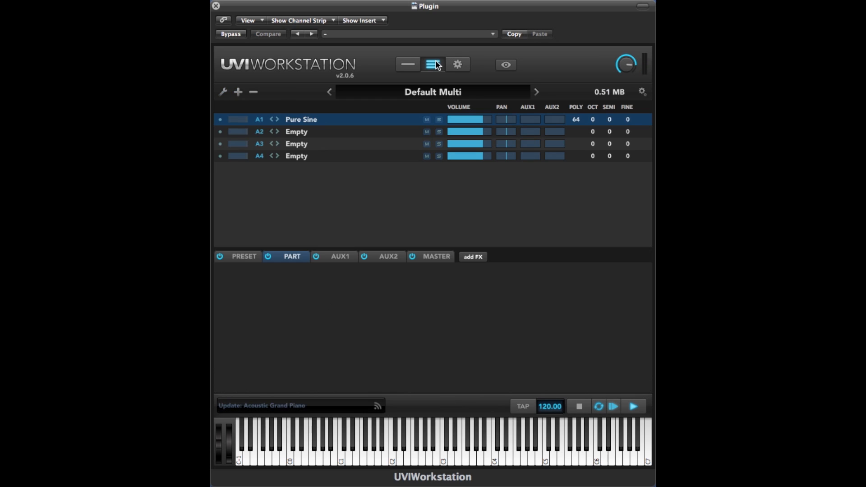
{"action": "left_click", "coordinate": [241, 257]}
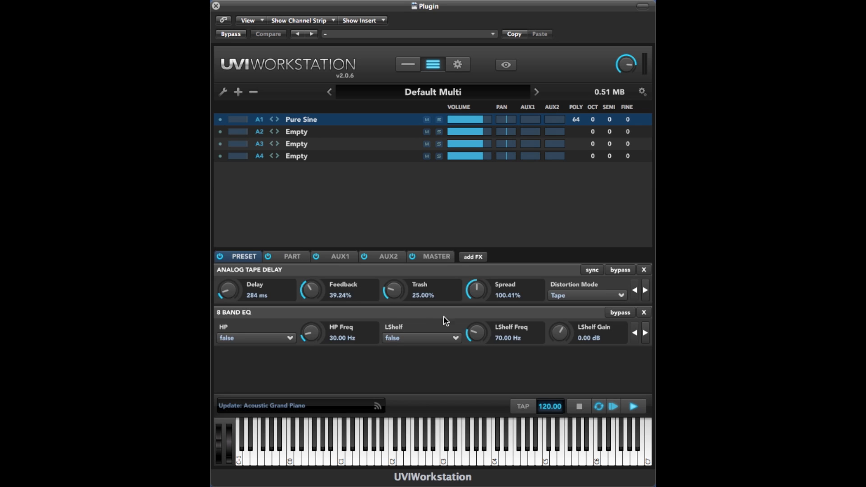
{"action": "left_click", "coordinate": [647, 291]}
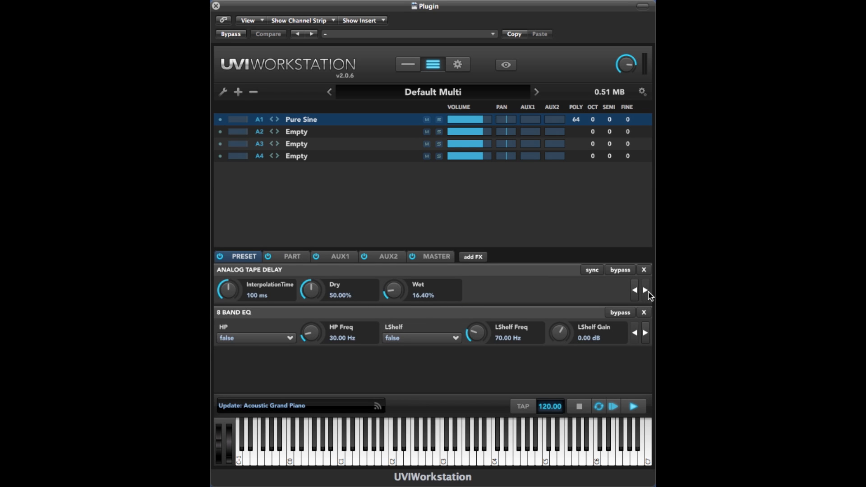
{"action": "left_click_drag", "start_coordinate": [397, 296], "coordinate": [397, 306]}
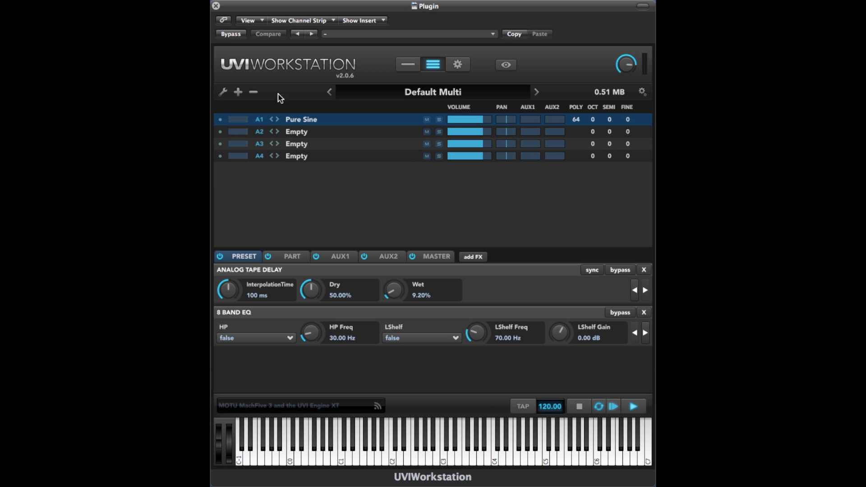
Step: Load the Sine Piano patch from the Pads category of the Pure Sine soundbank
{"action": "left_click", "coordinate": [409, 66]}
{"action": "left_click", "coordinate": [423, 95]}
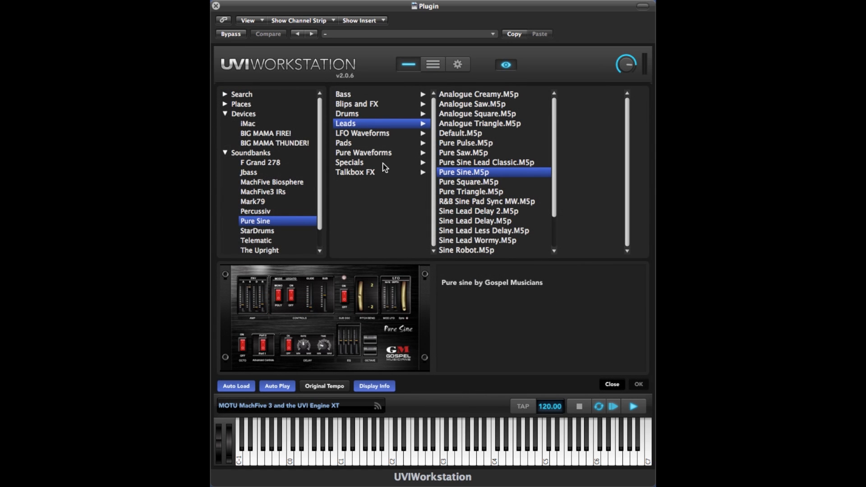
{"action": "left_click", "coordinate": [360, 144]}
{"action": "scroll", "coordinate": [514, 227], "scroll_direction": "down", "scroll_amount": 2}
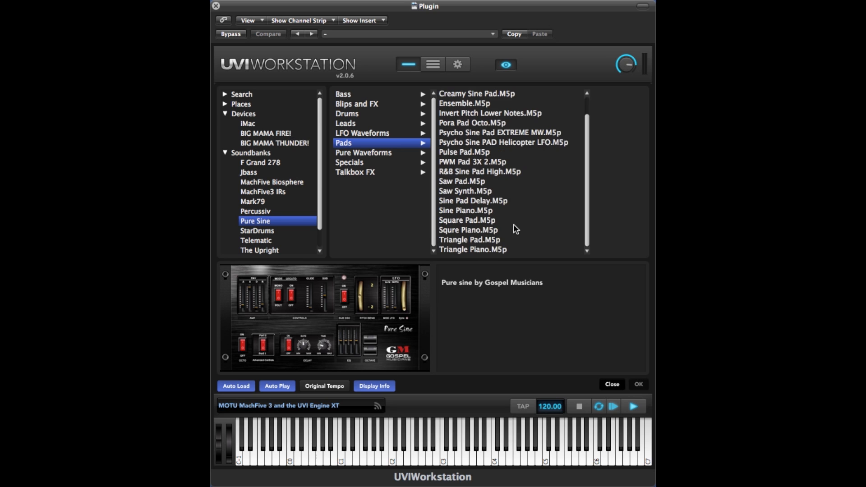
{"action": "double_click", "coordinate": [479, 211]}
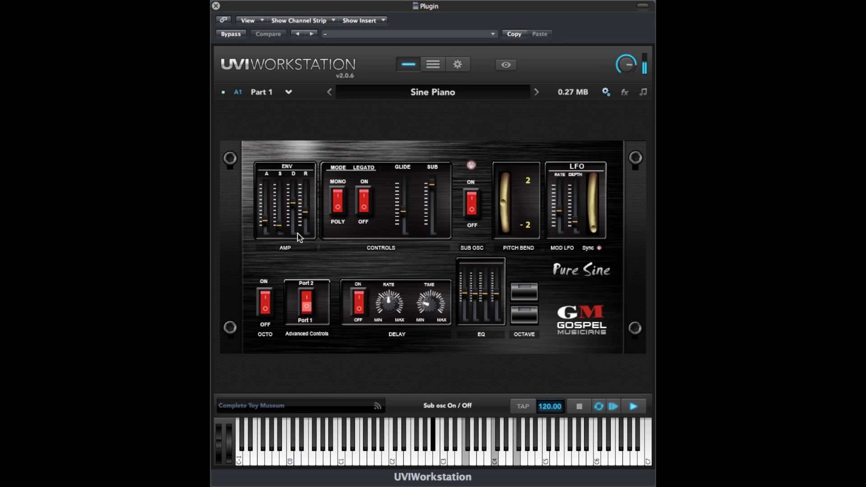
Step: Load the Saw Sine and Triangle patch from the Pure Waveforms category
{"action": "left_click", "coordinate": [430, 93]}
{"action": "scroll", "coordinate": [474, 224], "scroll_direction": "down", "scroll_amount": 3}
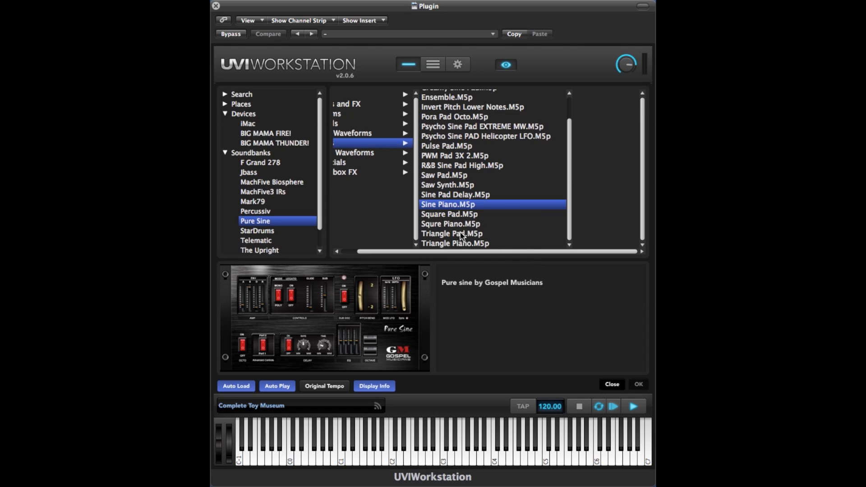
{"action": "scroll", "coordinate": [371, 170], "scroll_direction": "left", "scroll_amount": 2}
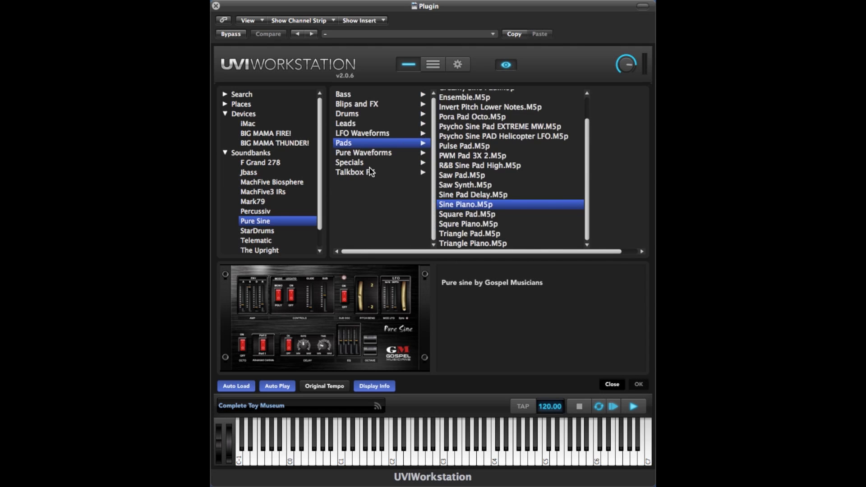
{"action": "left_click", "coordinate": [369, 154]}
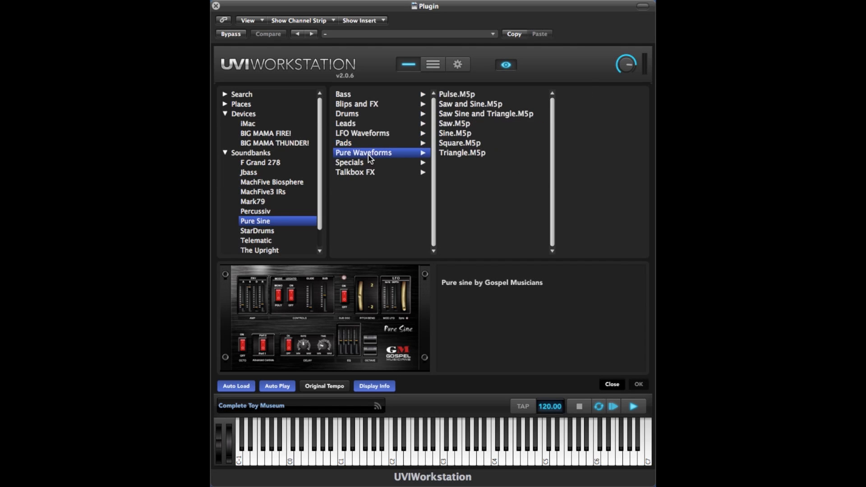
{"action": "double_click", "coordinate": [458, 116]}
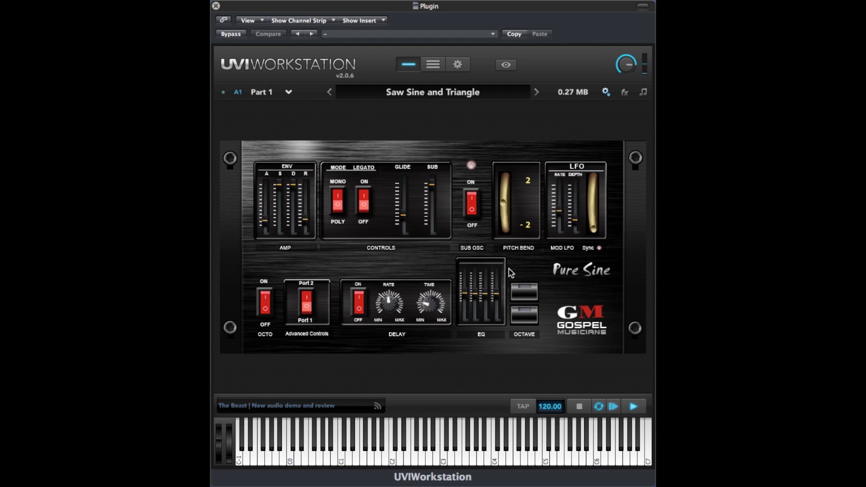
Step: Turn on the sub oscillator and octave down for the Saw Sine and Triangle patch, and lower the master volume slightly
{"action": "left_click", "coordinate": [472, 206]}
{"action": "left_click", "coordinate": [532, 311]}
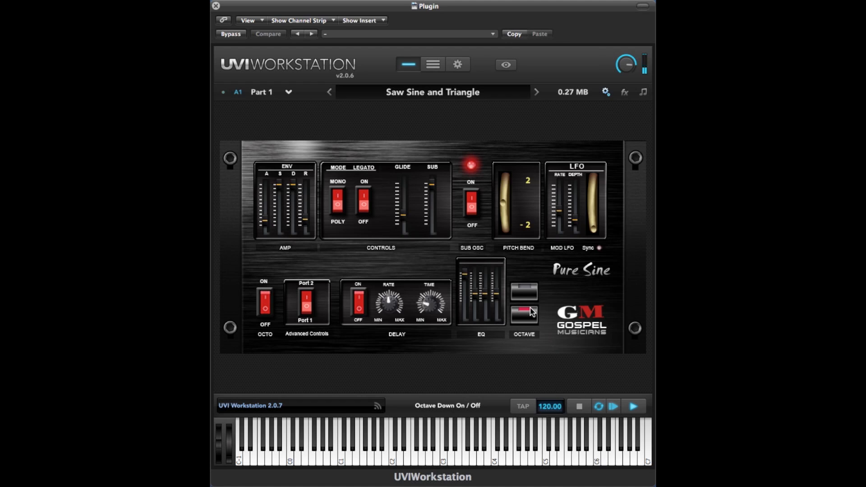
{"action": "mouse_move", "coordinate": [624, 64]}
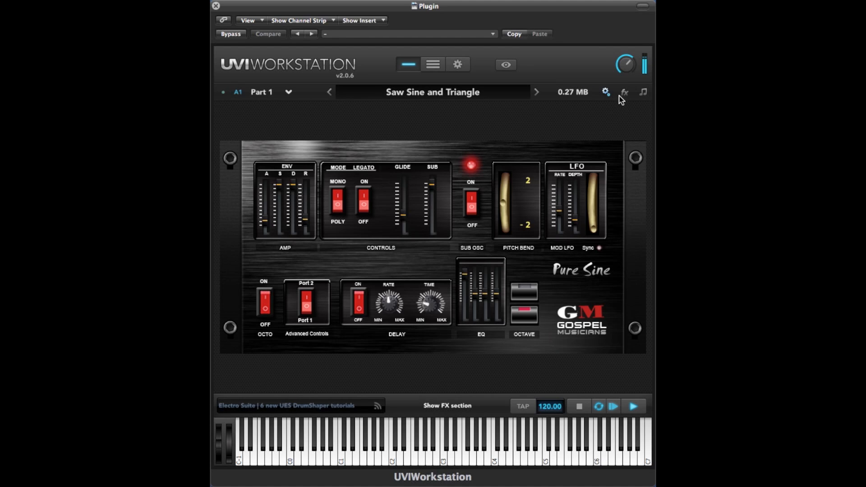
Step: Add a Simple Reverb with the Background Verb preset to the part-level effects in the multi view
{"action": "left_click", "coordinate": [433, 65]}
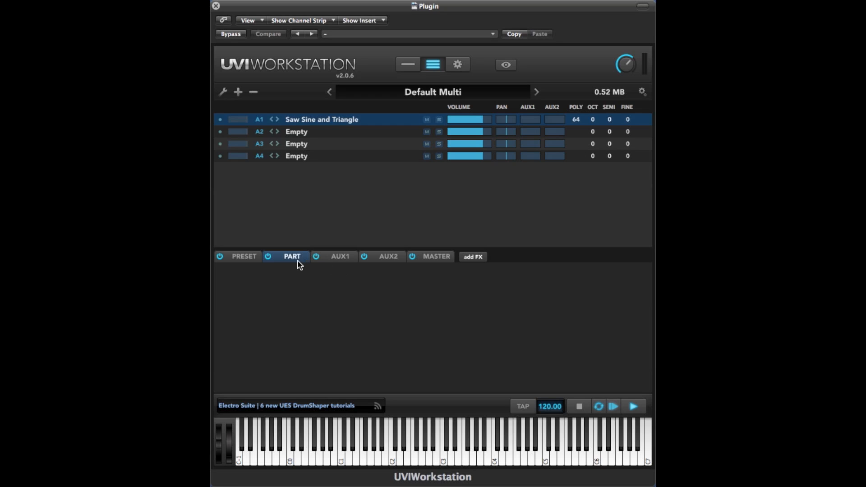
{"action": "left_click", "coordinate": [474, 258]}
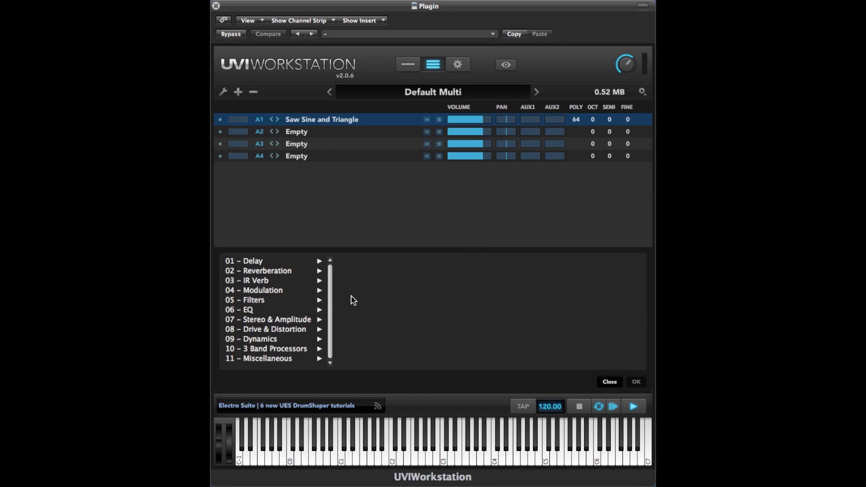
{"action": "left_click", "coordinate": [281, 273]}
{"action": "left_click", "coordinate": [374, 263]}
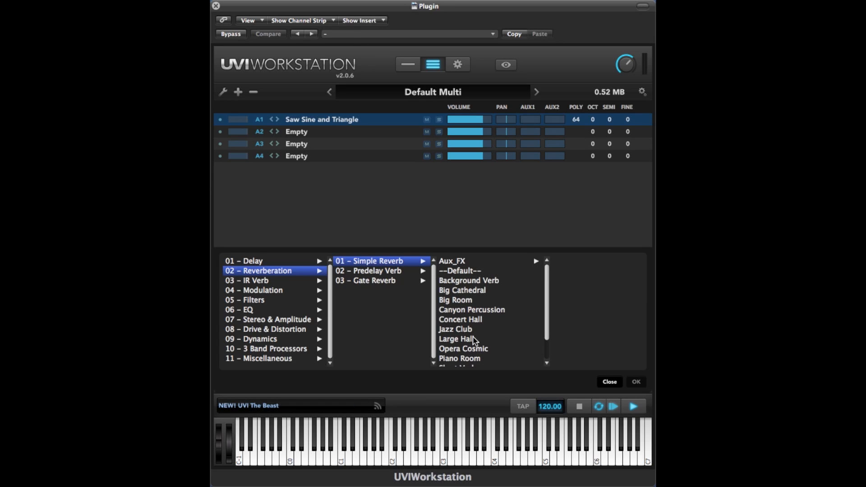
{"action": "double_click", "coordinate": [480, 280]}
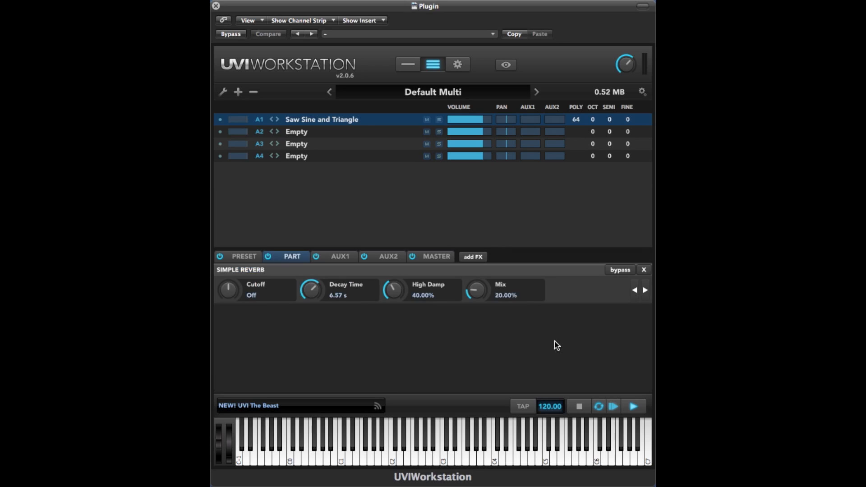
Step: Lower the Simple Reverb's mix to 4.40%, and remove the reverb from the part
{"action": "left_click_drag", "start_coordinate": [471, 290], "coordinate": [473, 304]}
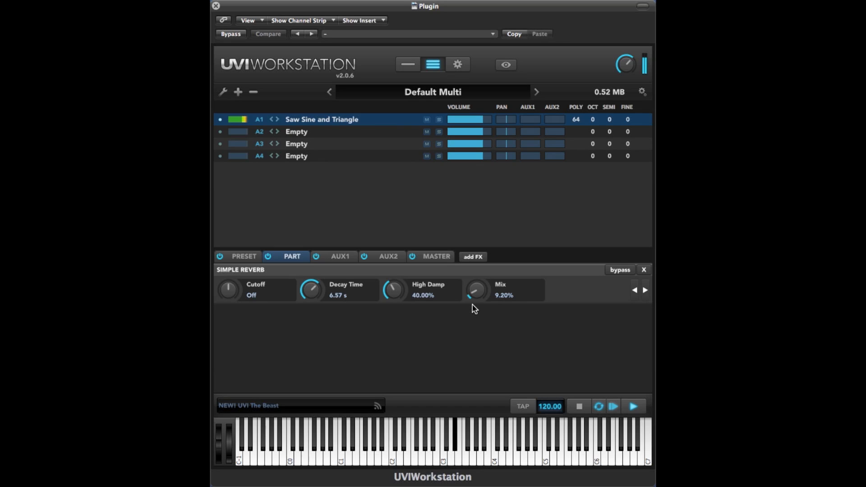
{"action": "left_click_drag", "start_coordinate": [473, 306], "coordinate": [474, 321]}
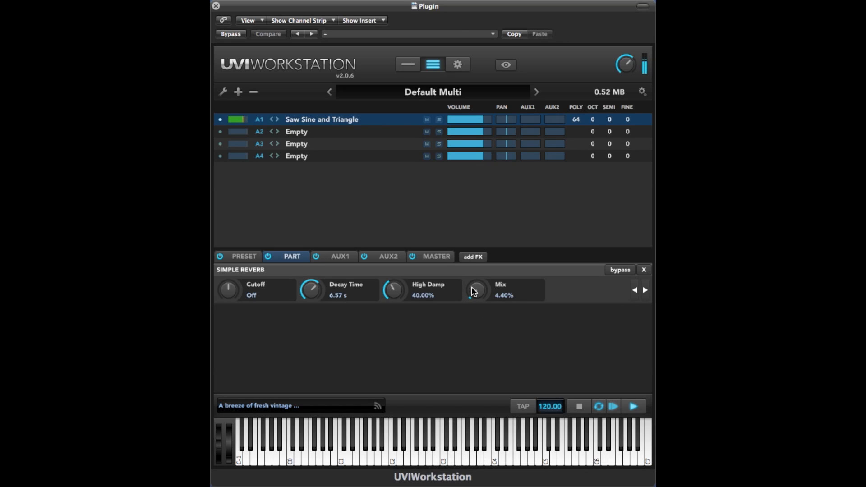
{"action": "left_click", "coordinate": [646, 270]}
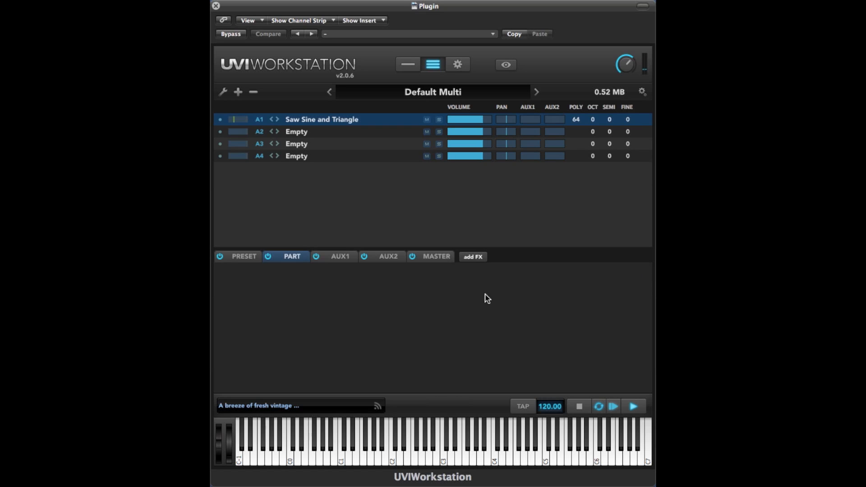
Step: Load the 808 Classic 2 patch from the Drums category of the Pure Sine soundbank
{"action": "left_click", "coordinate": [408, 66]}
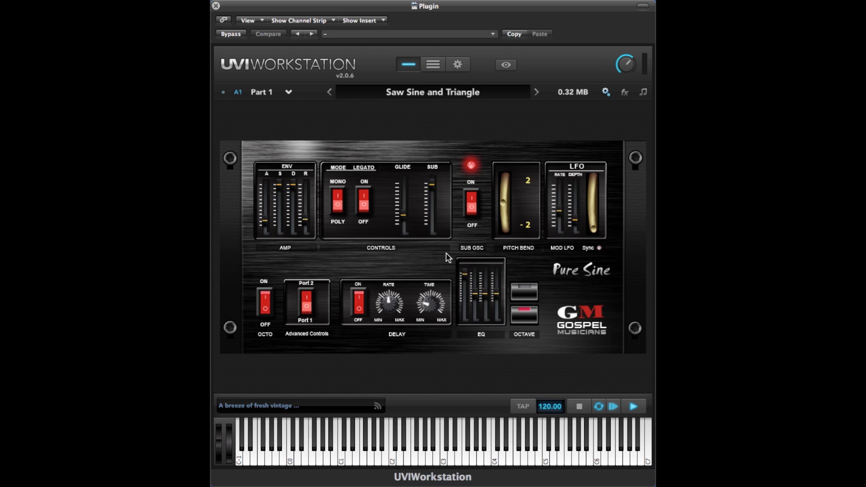
{"action": "left_click", "coordinate": [404, 93]}
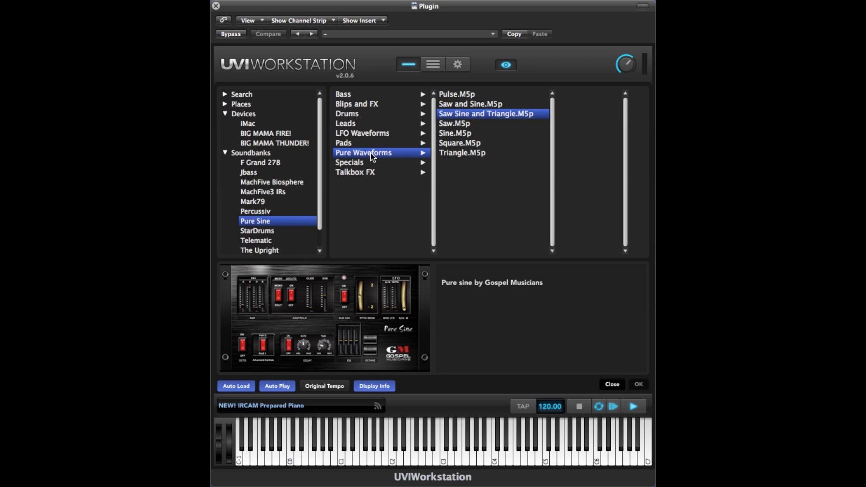
{"action": "left_click", "coordinate": [361, 116]}
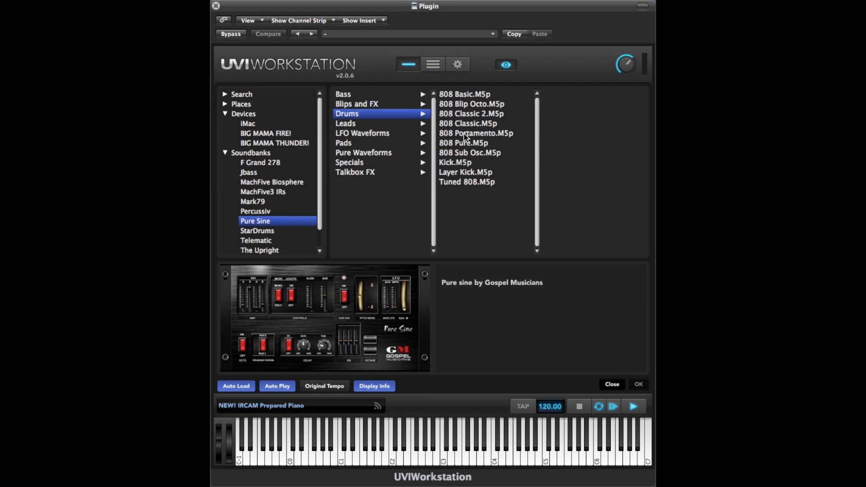
{"action": "double_click", "coordinate": [474, 115]}
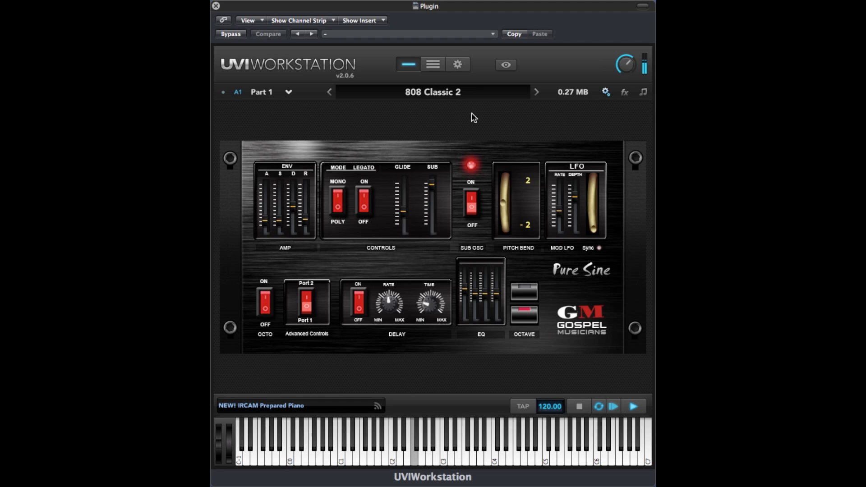
Step: Switch to the Kick patch and set its amp envelope decay to 7.50
{"action": "left_click", "coordinate": [438, 95]}
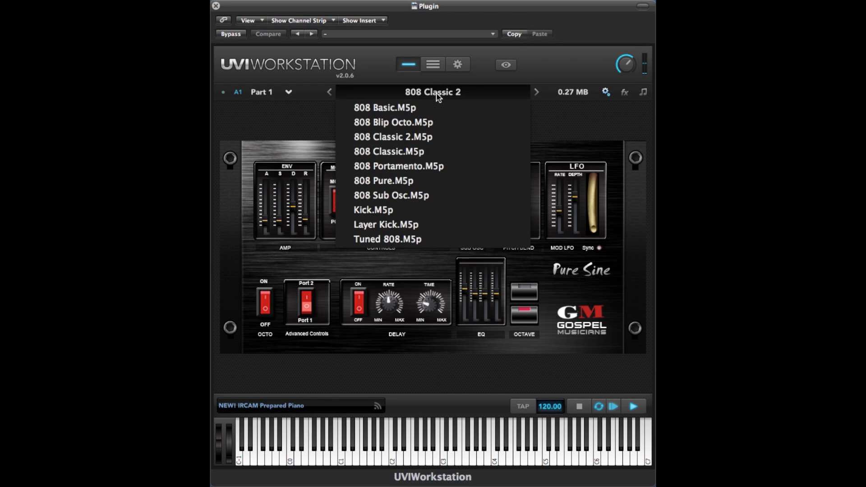
{"action": "left_click", "coordinate": [411, 212]}
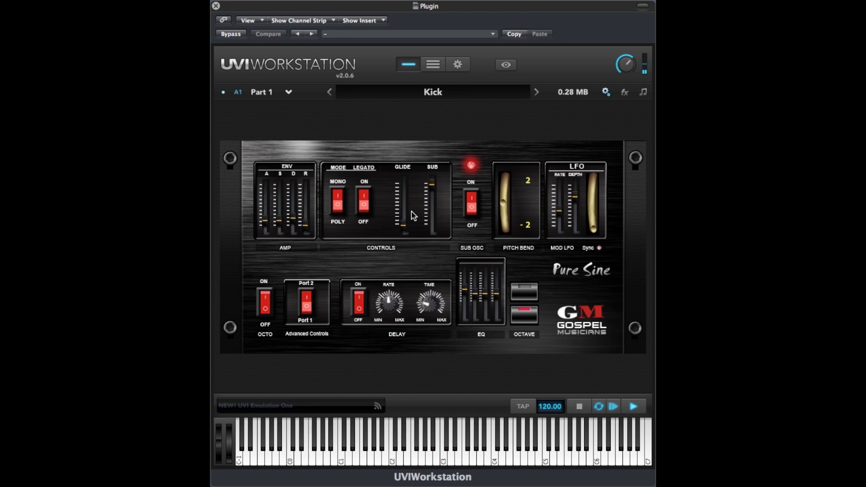
{"action": "left_click_drag", "start_coordinate": [294, 218], "coordinate": [293, 219]}
{"action": "double_click", "coordinate": [294, 220]}
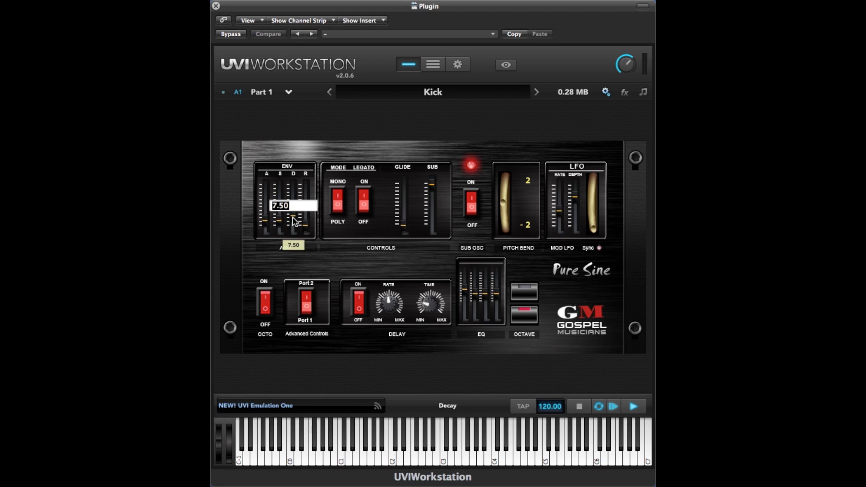
{"action": "key", "text": "Return"}
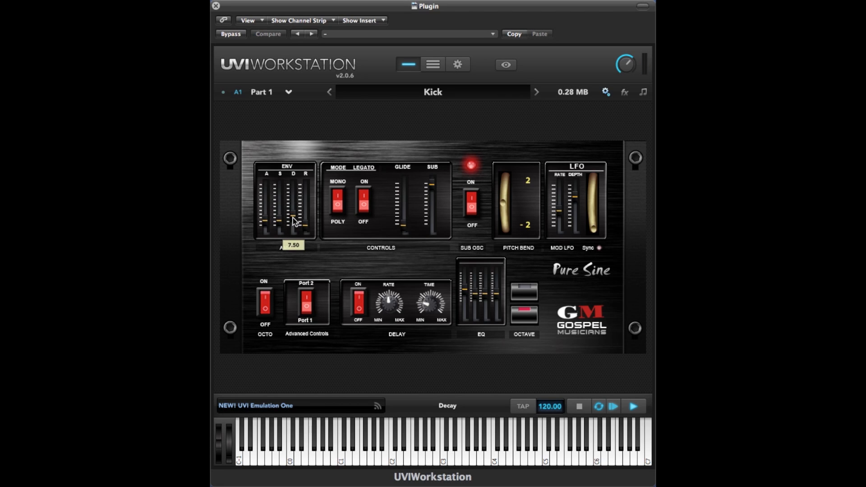
Step: Load the 808 Basic patch, followed by the Spaceship Glide Sine patch from the Blips and FX category
{"action": "left_click", "coordinate": [434, 93]}
{"action": "left_click", "coordinate": [425, 108]}
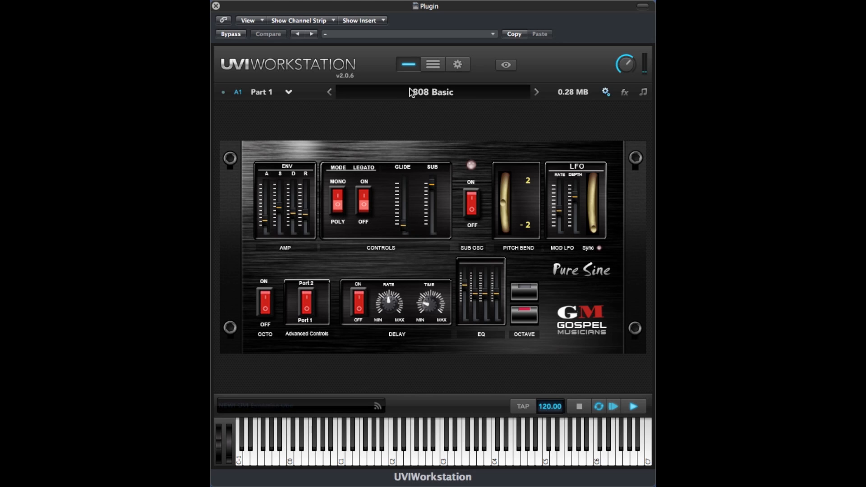
{"action": "left_click", "coordinate": [406, 94]}
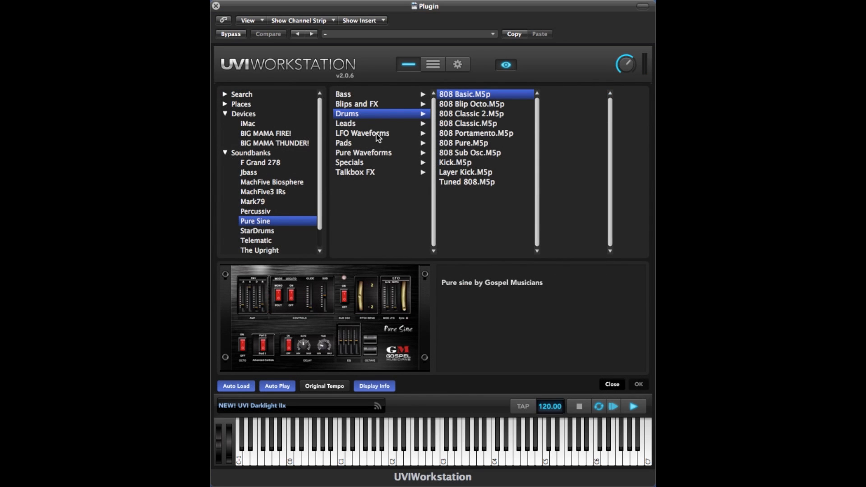
{"action": "left_click", "coordinate": [367, 104]}
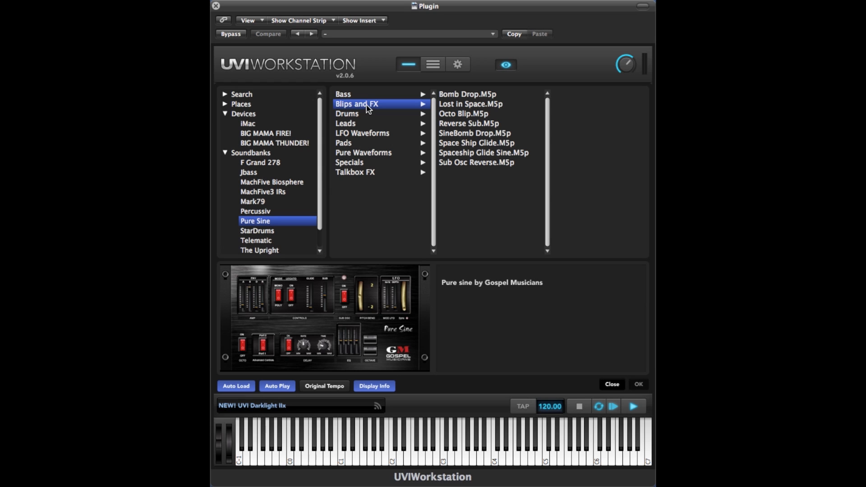
{"action": "double_click", "coordinate": [478, 152]}
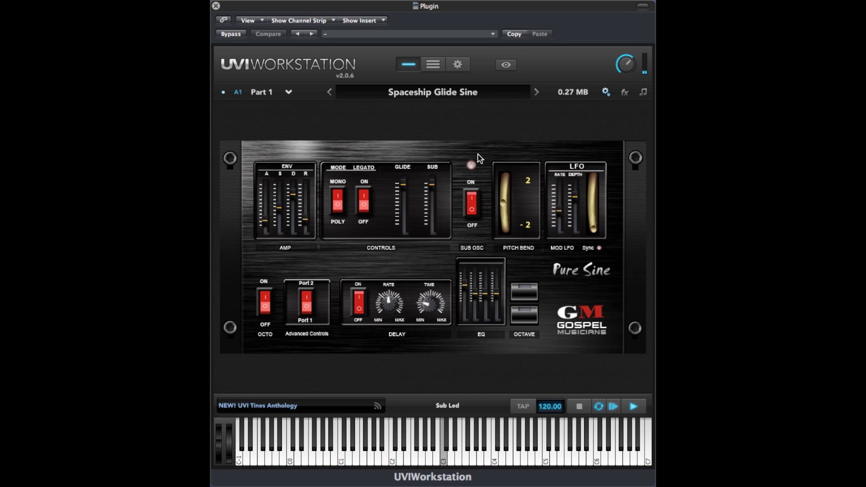
Step: Load the Sine Lead Wormy patch from the Leads category of the Pure Sine soundbank
{"action": "left_click", "coordinate": [421, 92]}
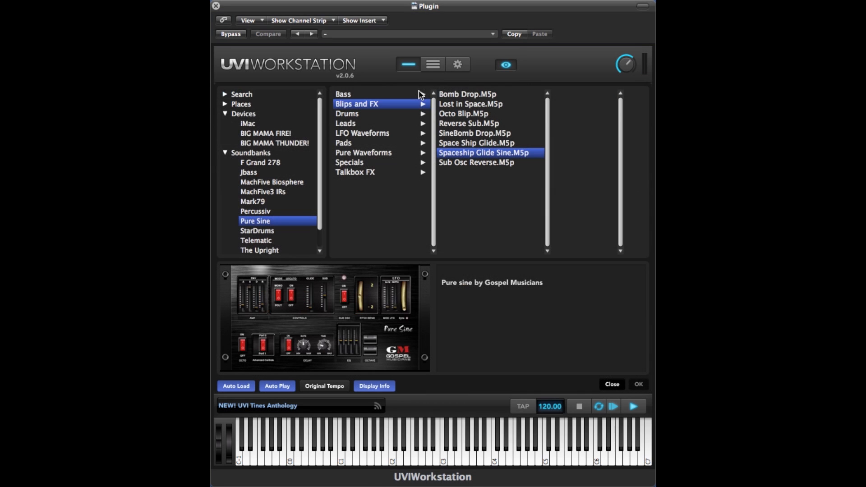
{"action": "left_click", "coordinate": [371, 125]}
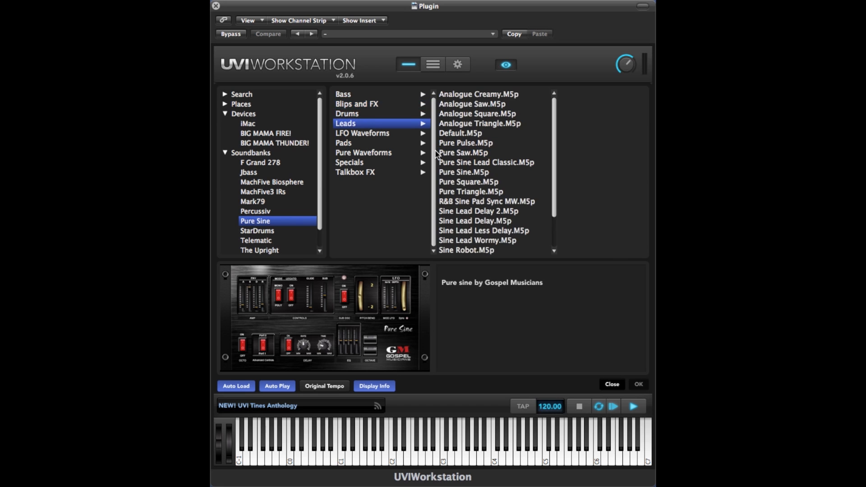
{"action": "scroll", "coordinate": [474, 163], "scroll_direction": "down", "scroll_amount": 2}
{"action": "scroll", "coordinate": [475, 221], "scroll_direction": "up", "scroll_amount": 1}
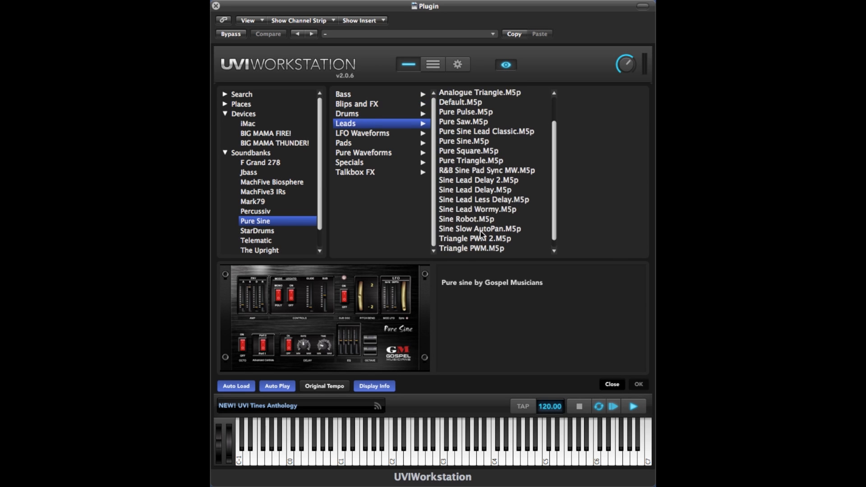
{"action": "left_click", "coordinate": [480, 212]}
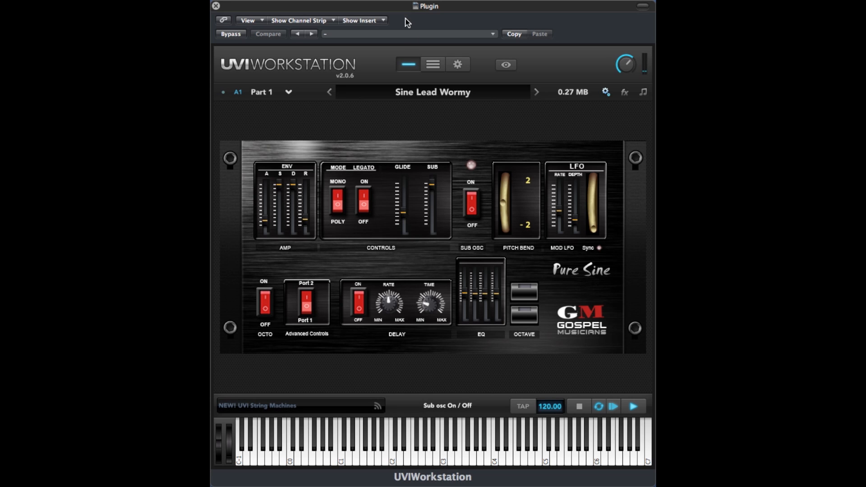
Step: Load the Sine w AnSquare LFO patch from the LFO Waveforms category of the Pure Sine soundbank
{"action": "left_click", "coordinate": [406, 92]}
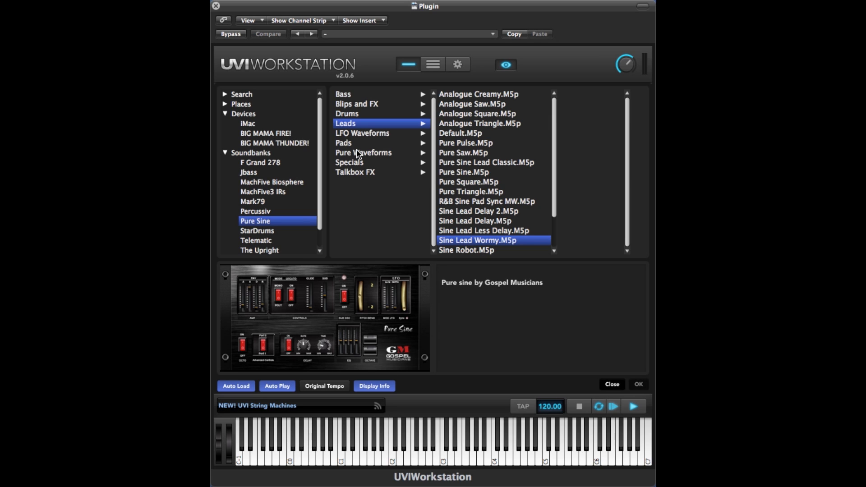
{"action": "left_click", "coordinate": [352, 115]}
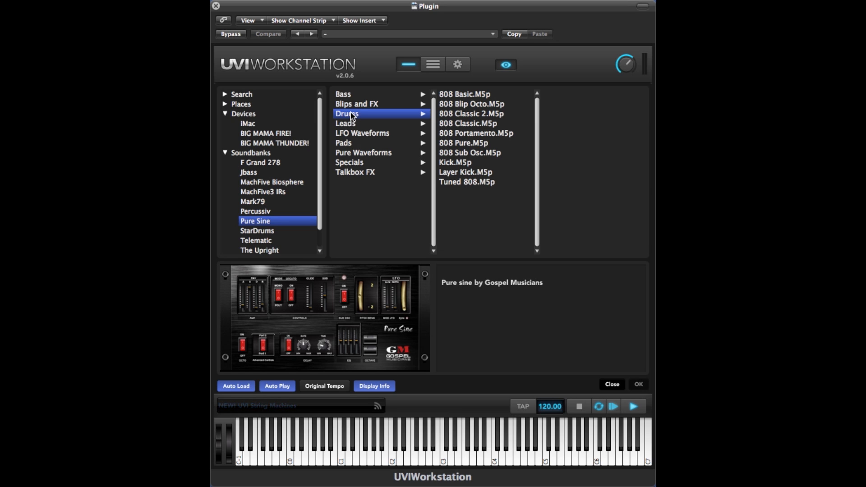
{"action": "left_click", "coordinate": [356, 134]}
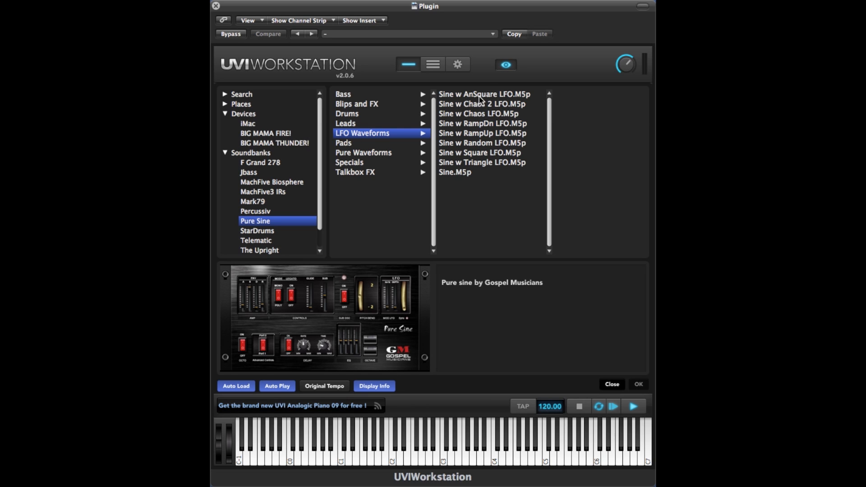
{"action": "left_click", "coordinate": [492, 96]}
{"action": "double_click", "coordinate": [491, 94]}
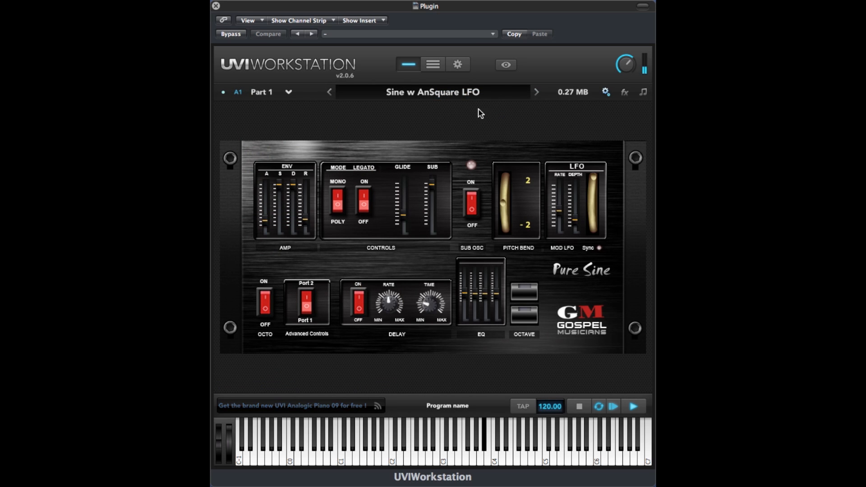
Step: Load the Sine w Chaos 2 LFO patch, followed by the Sine w Square LFO patch
{"action": "left_click", "coordinate": [432, 95]}
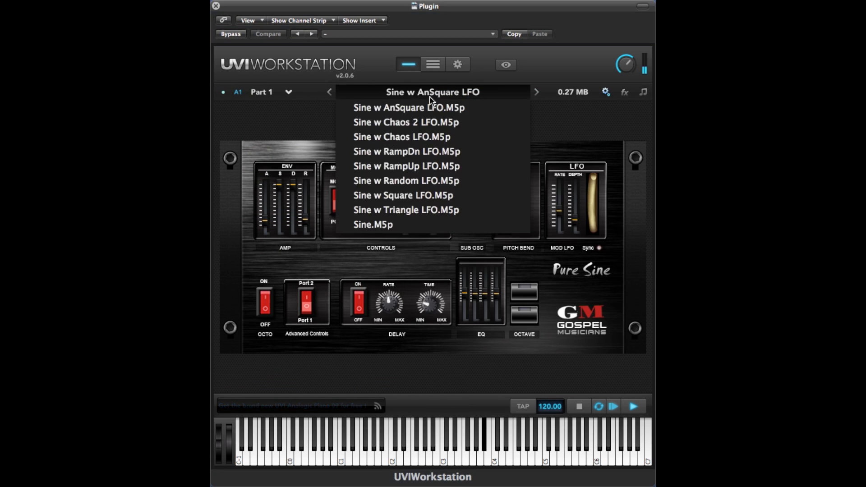
{"action": "left_click", "coordinate": [425, 122]}
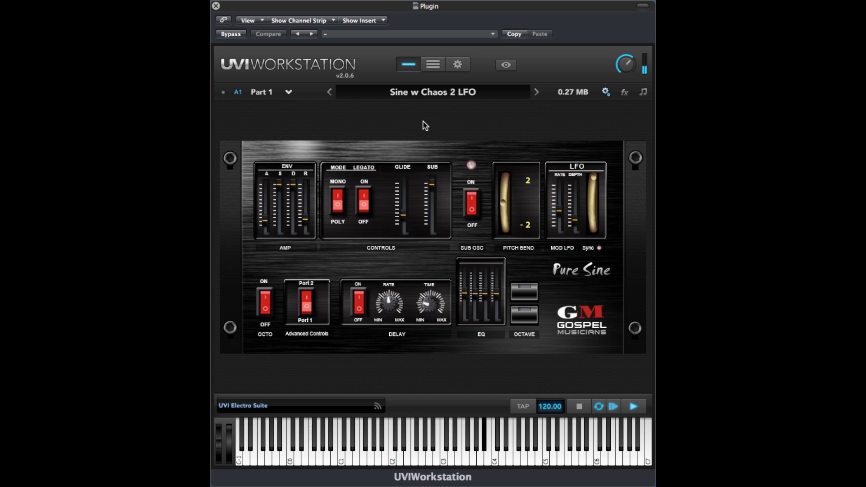
{"action": "left_click", "coordinate": [425, 96]}
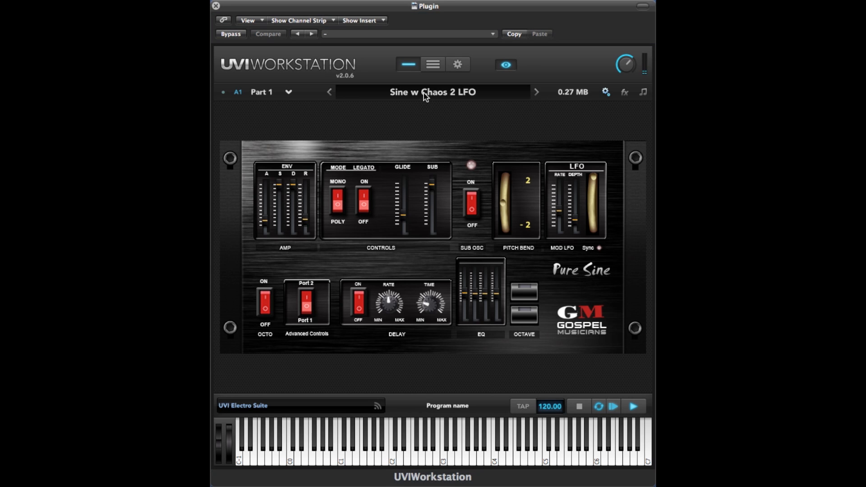
{"action": "left_click", "coordinate": [461, 154]}
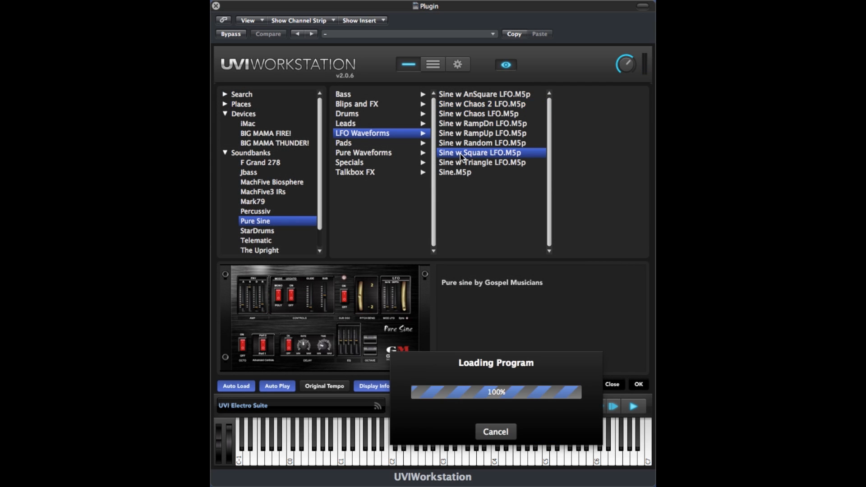
{"action": "double_click", "coordinate": [461, 154]}
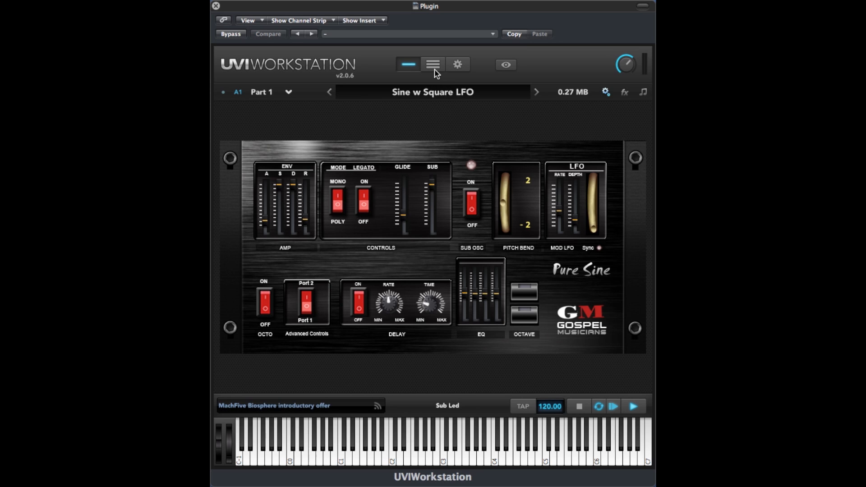
Step: Load the Urban Sine Full Stack patch from the Specials category and set its glide to 3.75
{"action": "left_click", "coordinate": [407, 92]}
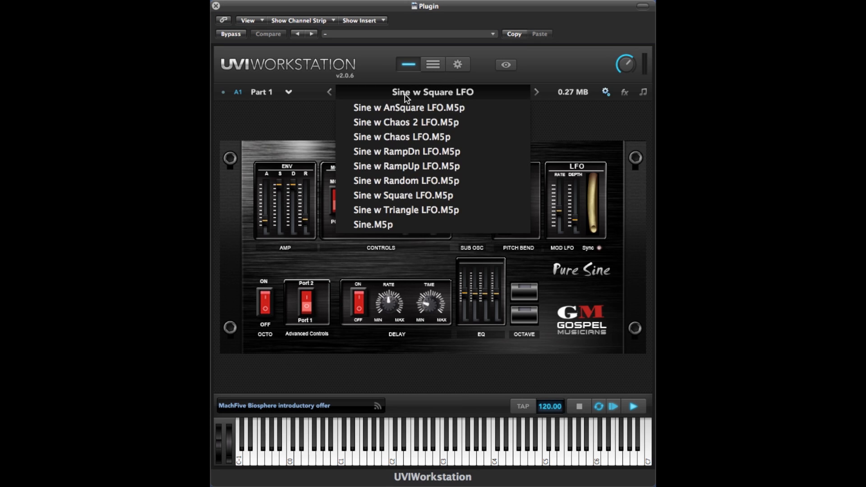
{"action": "left_click", "coordinate": [408, 93]}
{"action": "left_click", "coordinate": [409, 95]}
{"action": "double_click", "coordinate": [406, 93]}
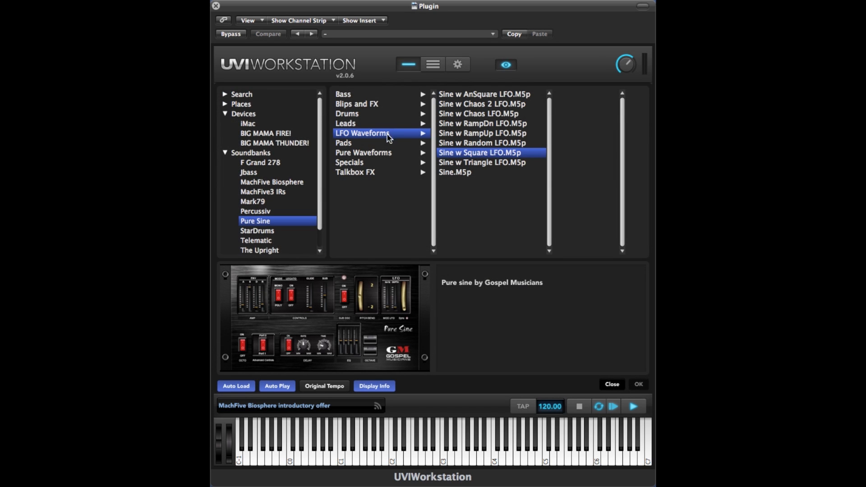
{"action": "left_click", "coordinate": [369, 164]}
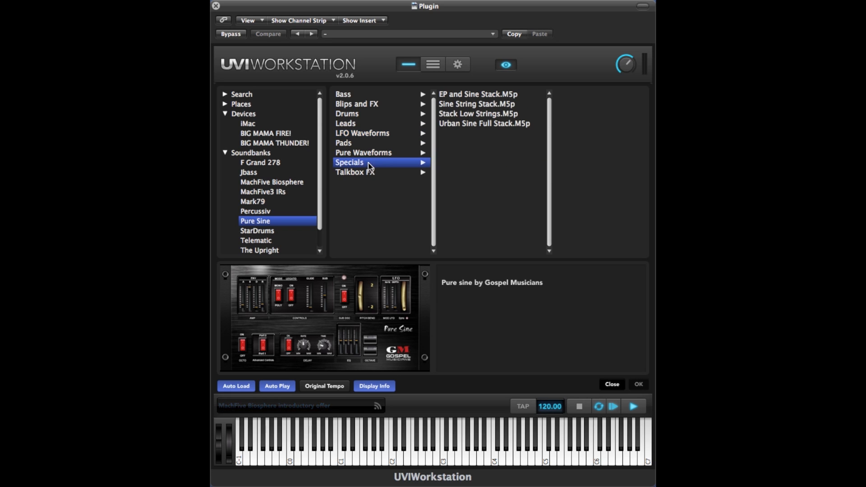
{"action": "left_click", "coordinate": [476, 126]}
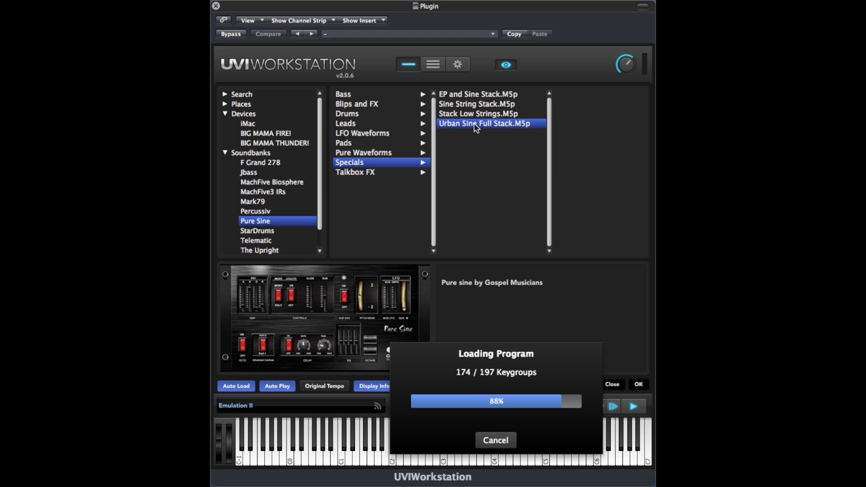
{"action": "double_click", "coordinate": [475, 125]}
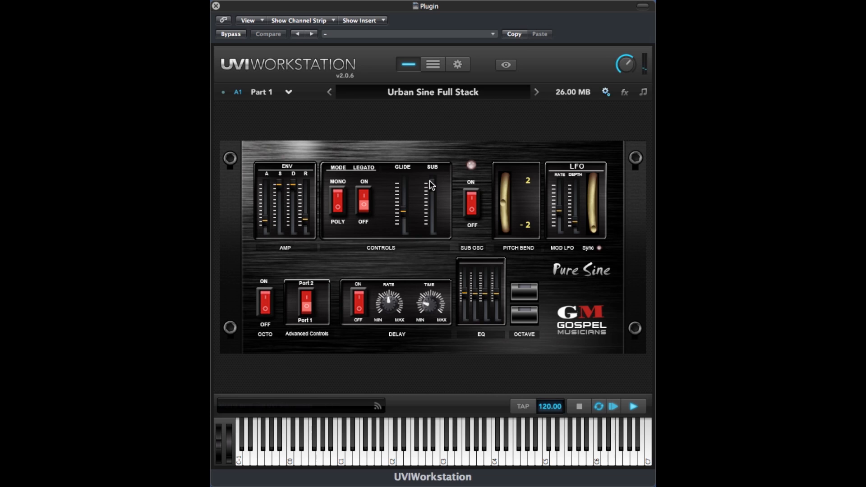
{"action": "left_click", "coordinate": [405, 210]}
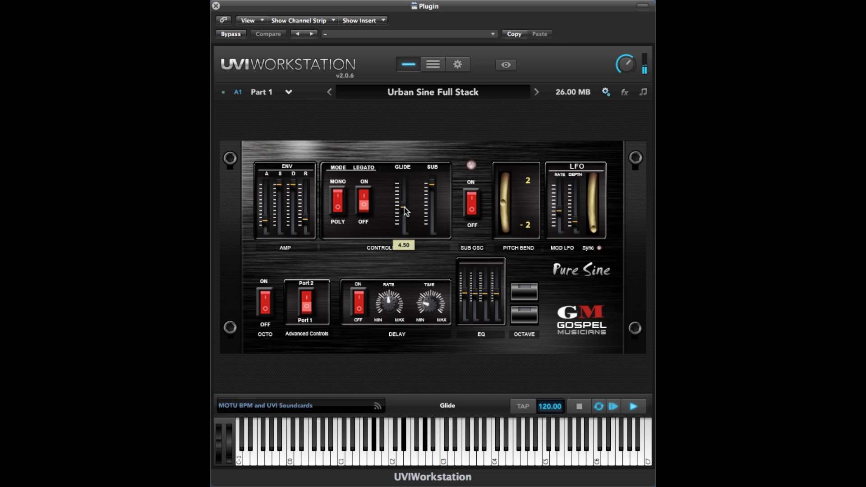
{"action": "left_click_drag", "start_coordinate": [407, 212], "coordinate": [406, 215]}
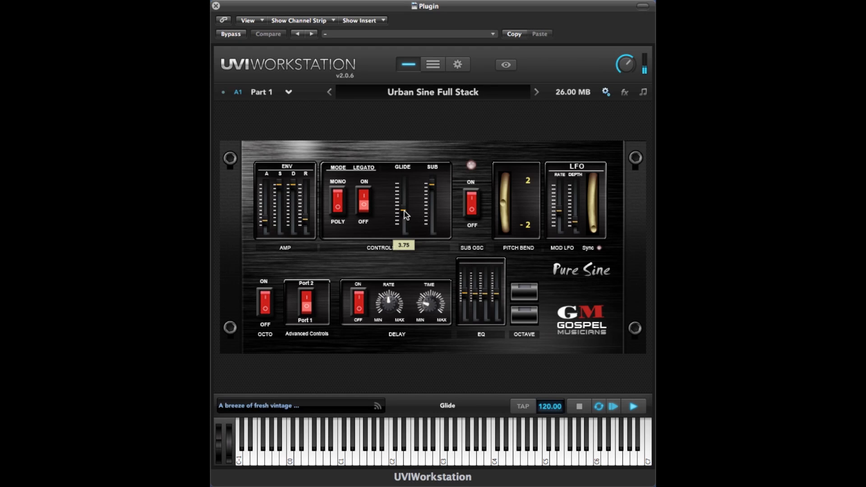
Step: Load the EP and Sine Stack patch, followed by the Sine String Stack patch
{"action": "left_click", "coordinate": [432, 95]}
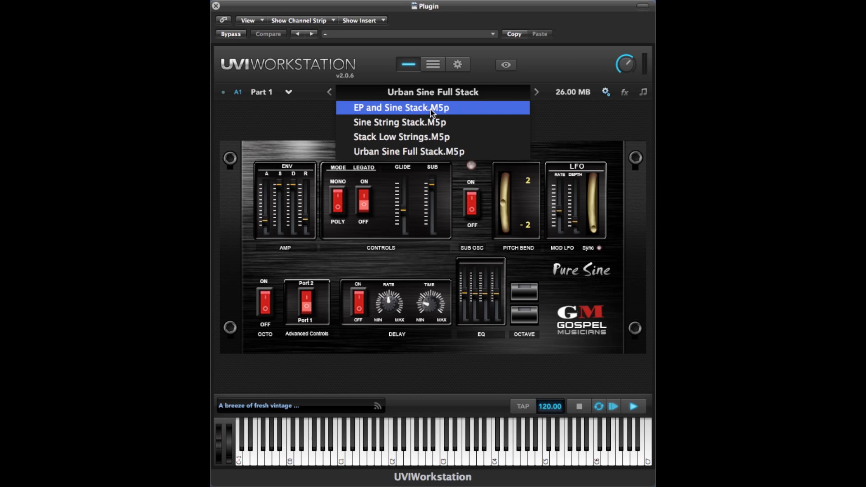
{"action": "left_click", "coordinate": [432, 108]}
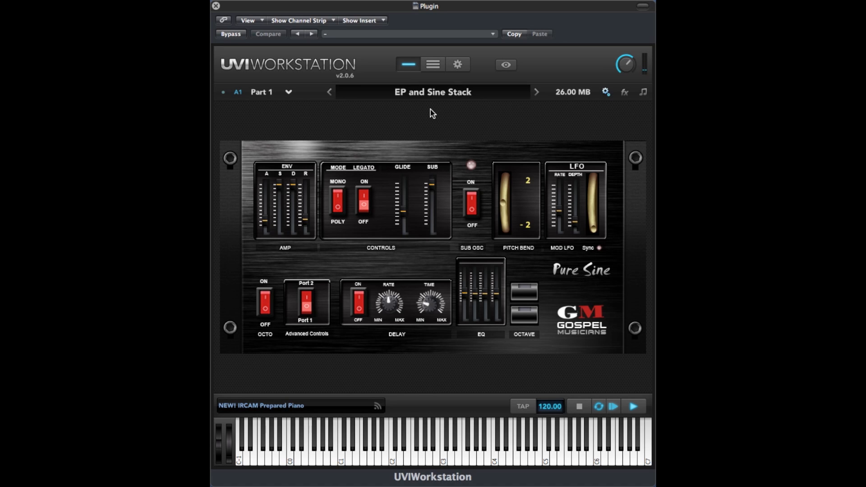
{"action": "left_click", "coordinate": [431, 95]}
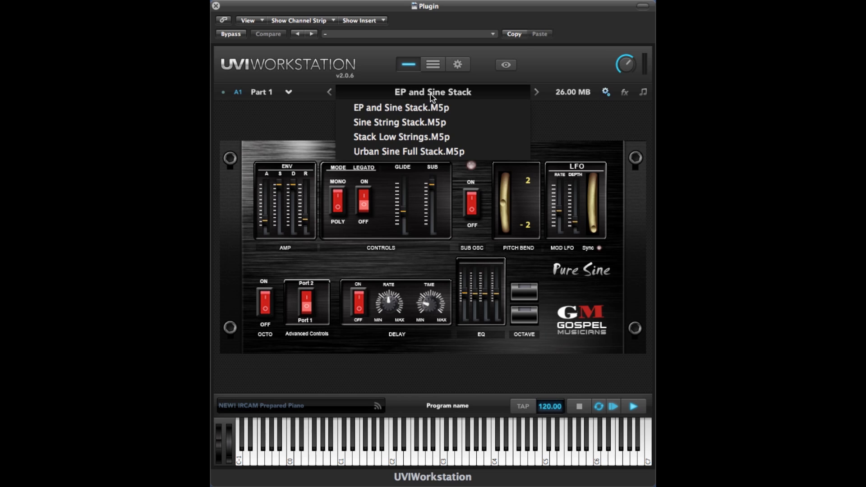
{"action": "left_click", "coordinate": [430, 122]}
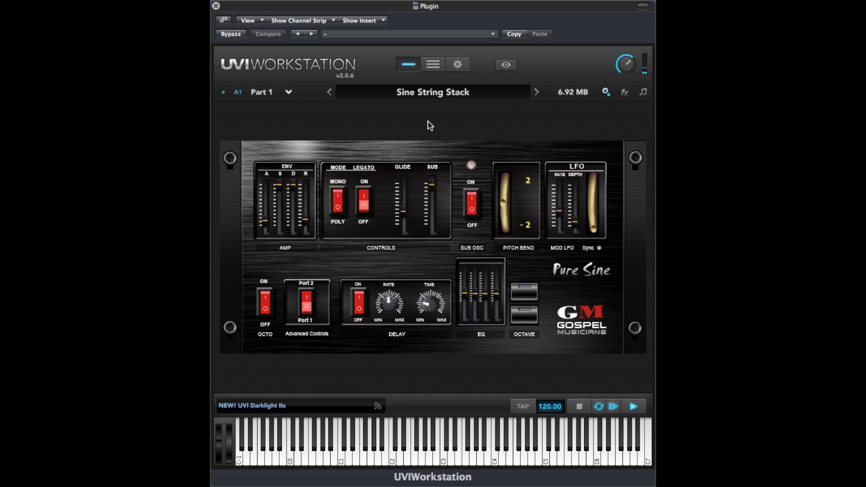
Step: Load the Stack Low Strings patch, followed by the Engine patch from the Talkbox FX category
{"action": "left_click", "coordinate": [431, 100]}
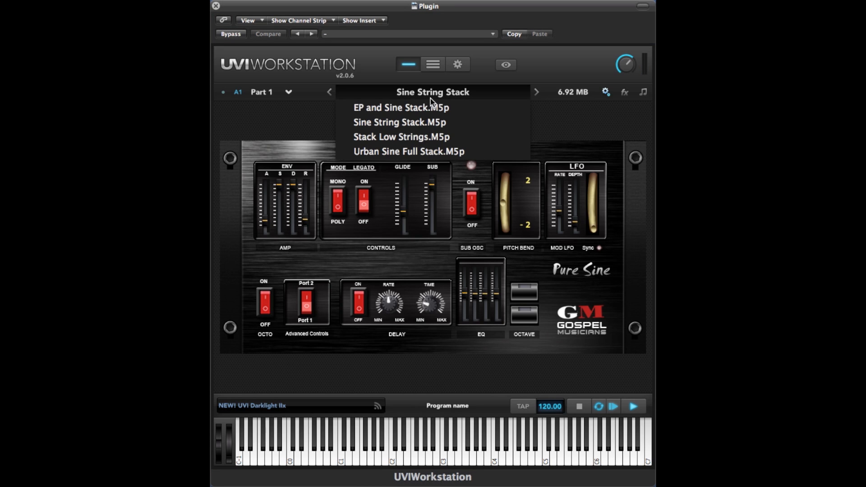
{"action": "left_click", "coordinate": [425, 137]}
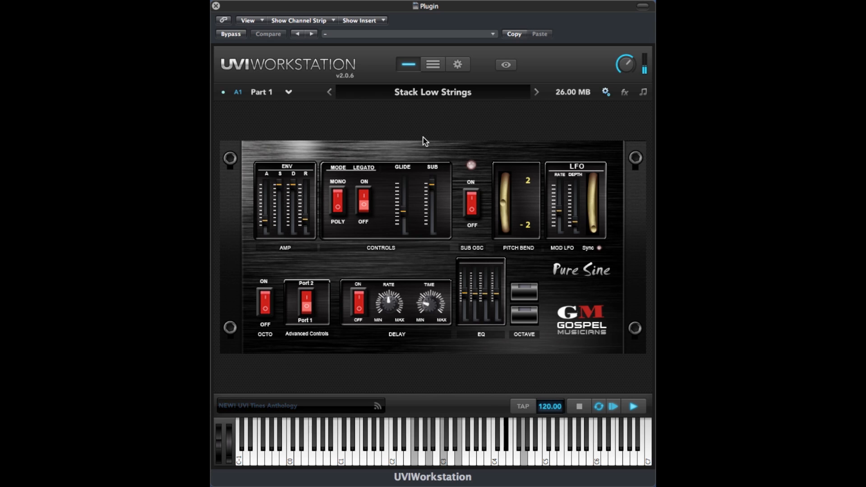
{"action": "left_click", "coordinate": [400, 93]}
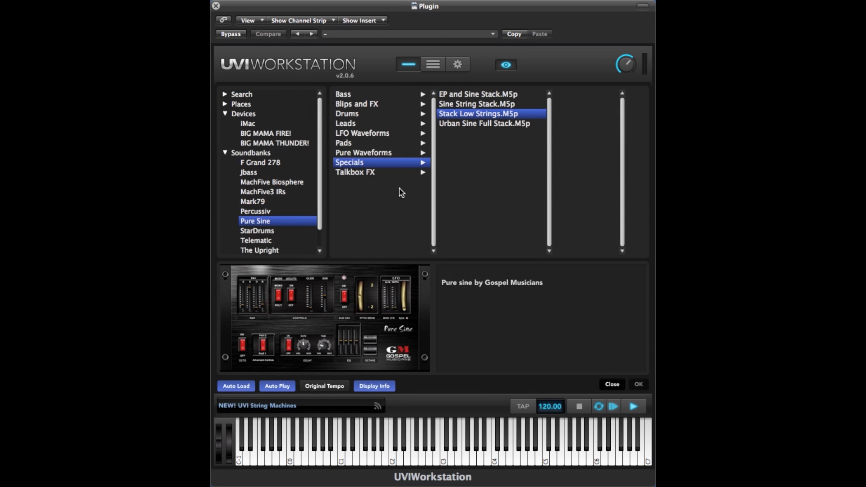
{"action": "left_click", "coordinate": [375, 173]}
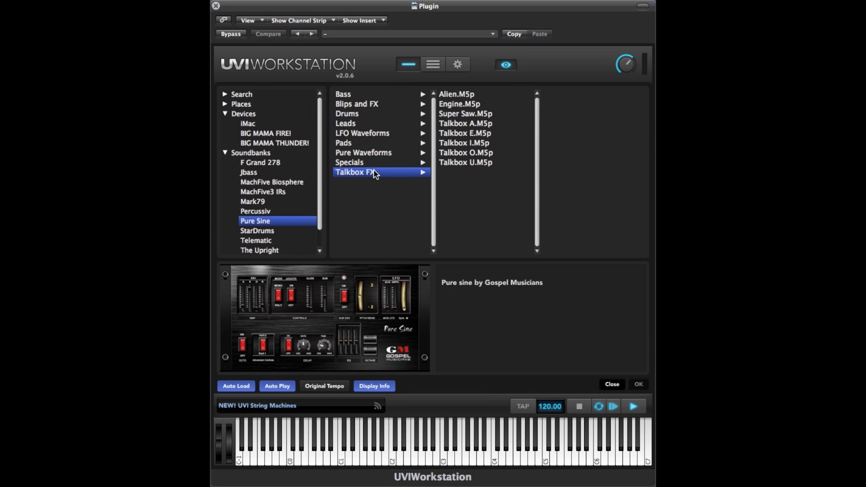
{"action": "double_click", "coordinate": [479, 105]}
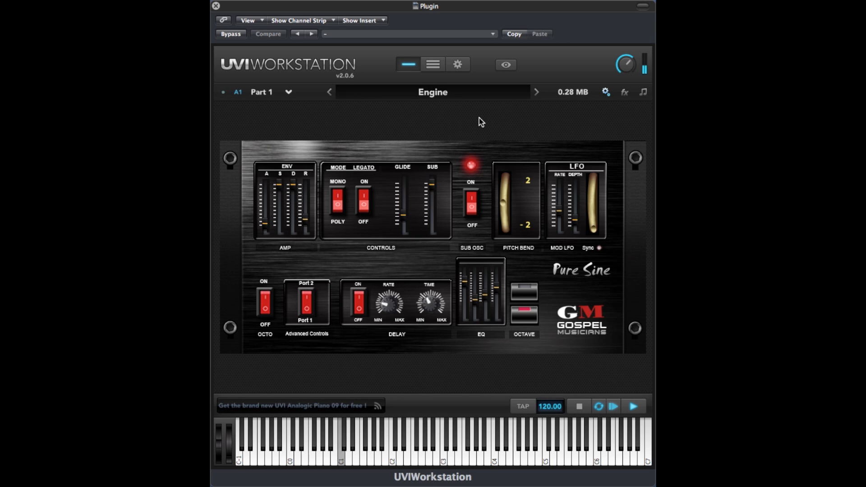
Step: Switch the part to the Talkbox O patch from the same Talkbox FX category
{"action": "left_click", "coordinate": [423, 92]}
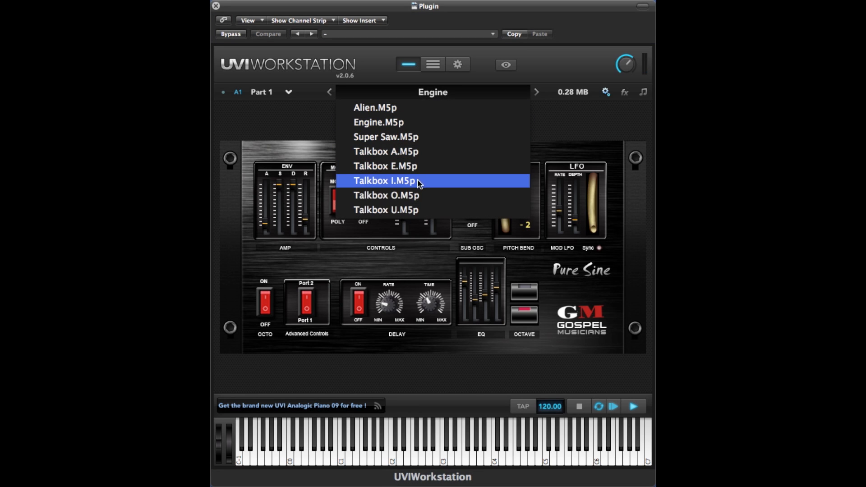
{"action": "left_click", "coordinate": [417, 198]}
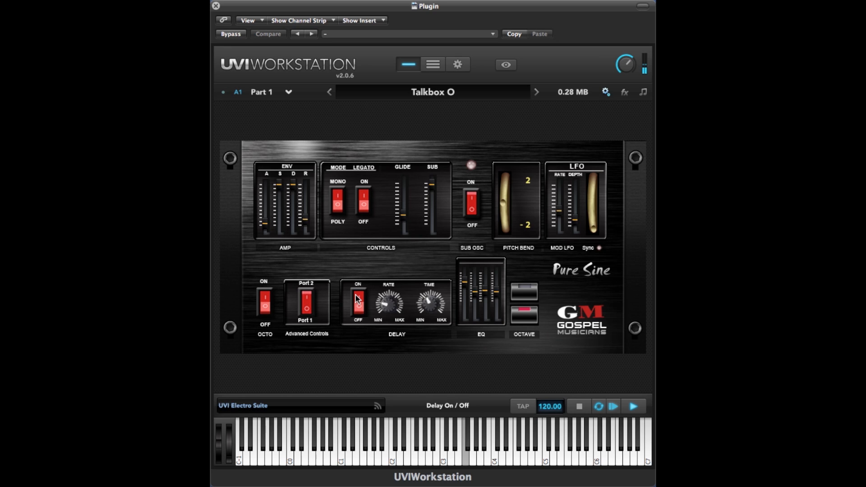
{"action": "left_click", "coordinate": [418, 94]}
{"action": "left_click", "coordinate": [390, 81]}
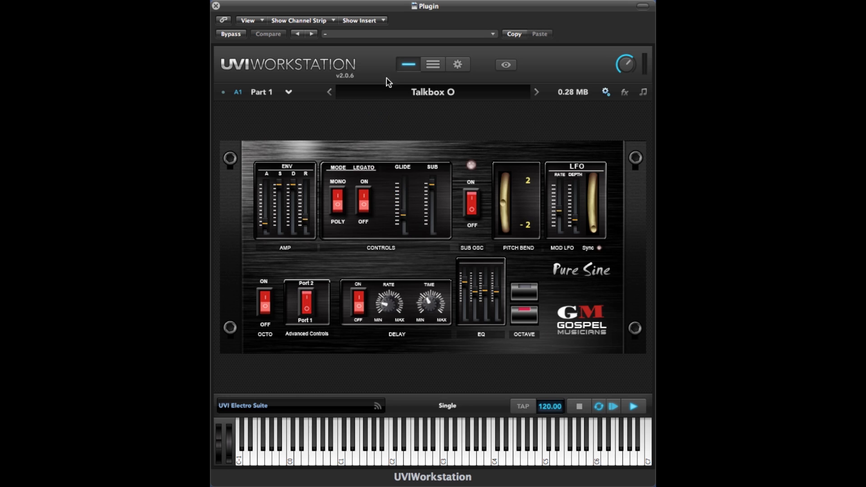
Step: Load the Sine Robot patch from the Leads category of the Pure Sine soundbank
{"action": "double_click", "coordinate": [373, 92]}
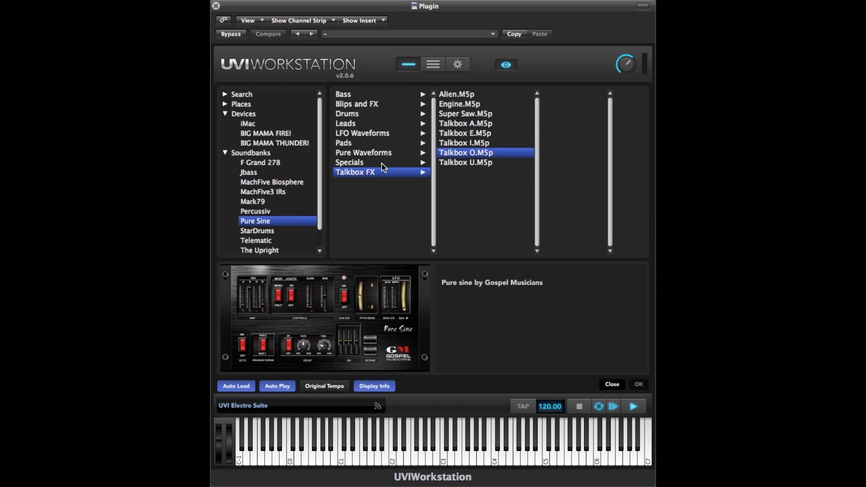
{"action": "left_click", "coordinate": [355, 126]}
{"action": "scroll", "coordinate": [496, 207], "scroll_direction": "down", "scroll_amount": 2}
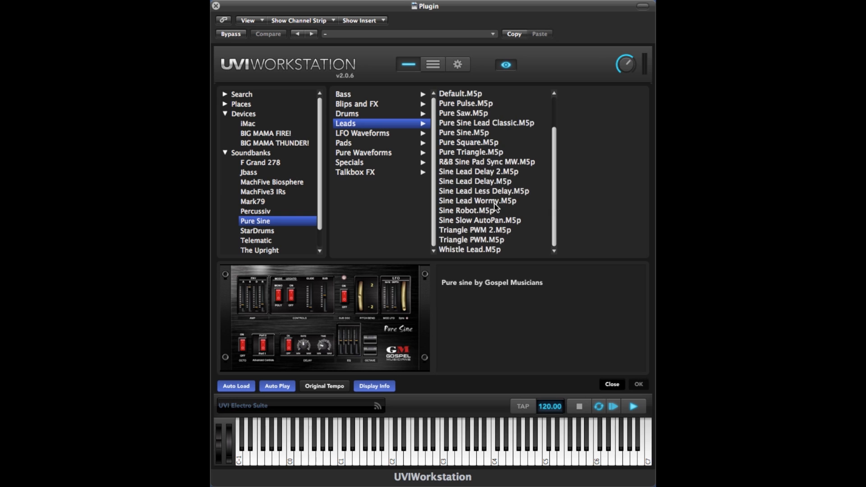
{"action": "double_click", "coordinate": [477, 212]}
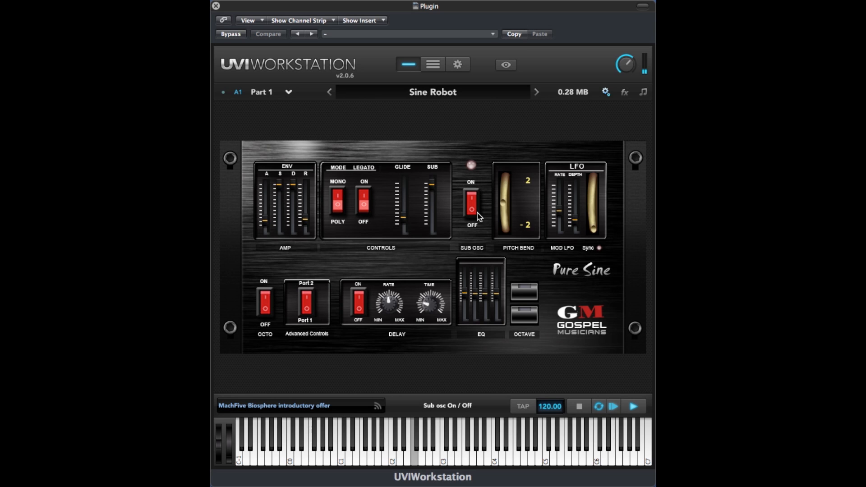
Step: Load the Pure Square patch from the Leads category and lower its two highest EQ bands
{"action": "left_click", "coordinate": [418, 95]}
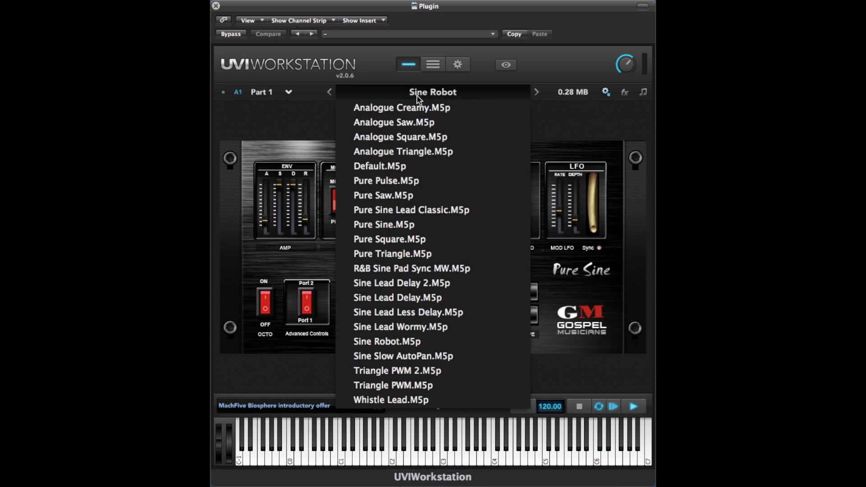
{"action": "left_click", "coordinate": [408, 239]}
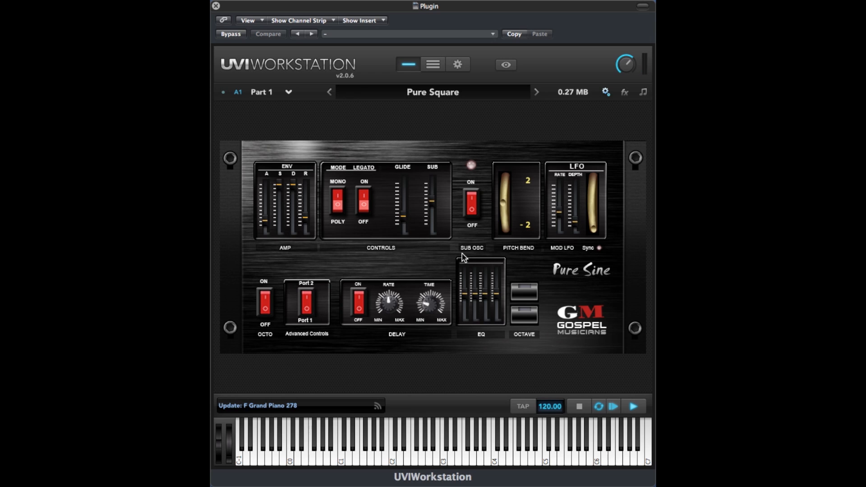
{"action": "left_click_drag", "start_coordinate": [500, 298], "coordinate": [487, 310]}
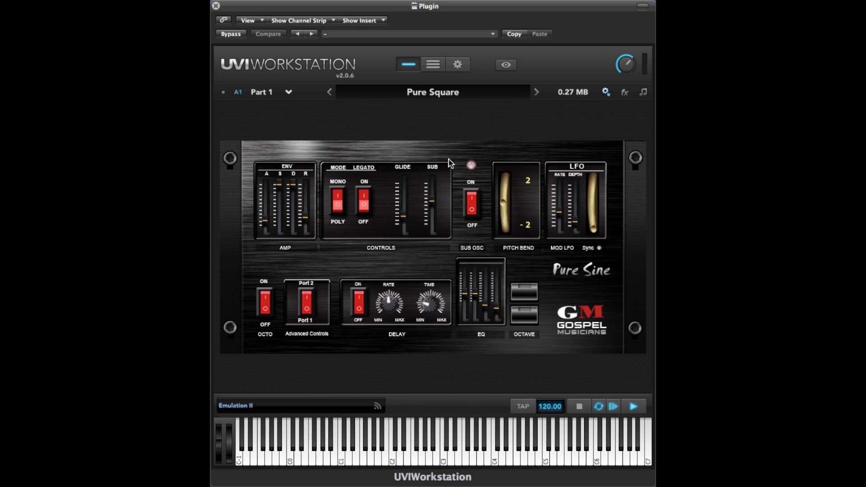
Step: Load the Deep Saw patch from the Bass category of the Pure Sine soundbank
{"action": "left_click", "coordinate": [426, 93]}
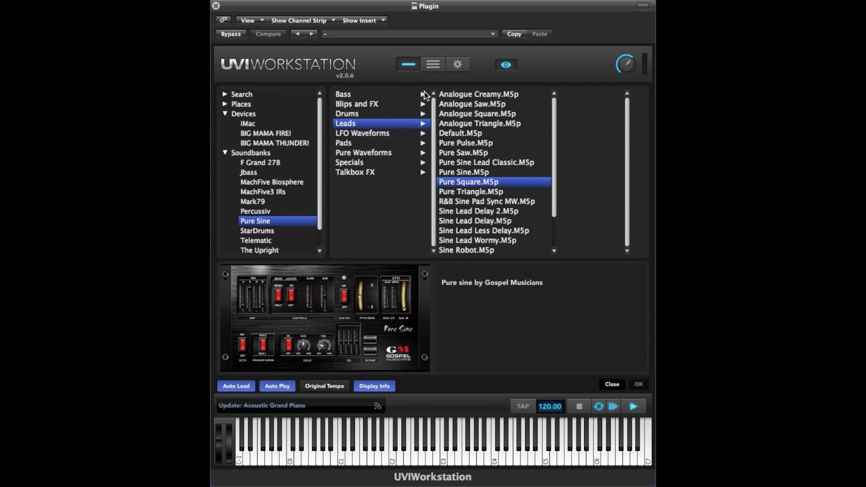
{"action": "left_click", "coordinate": [357, 97]}
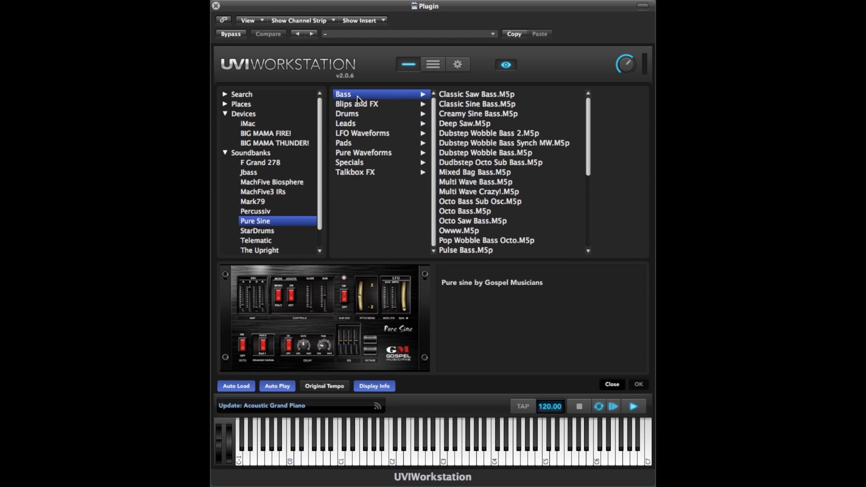
{"action": "double_click", "coordinate": [485, 123]}
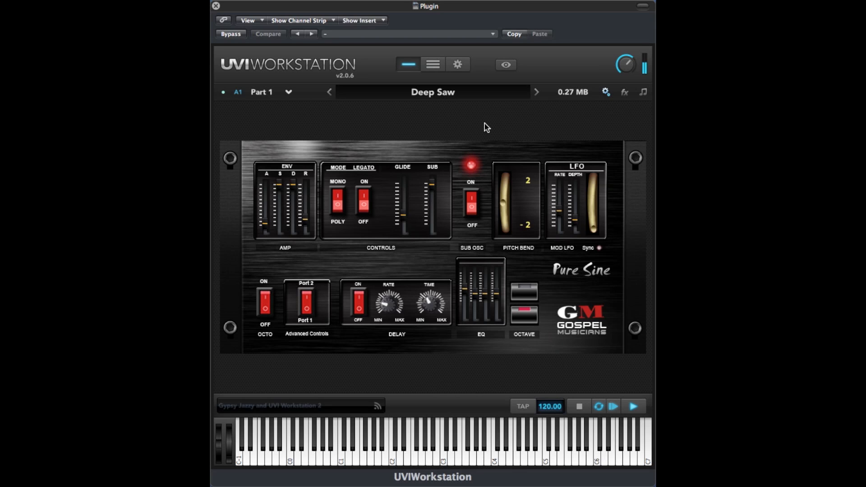
Step: Load the PWM Bass 3 patch, followed by the Sub Osc Sine Bass patch
{"action": "left_click", "coordinate": [434, 92]}
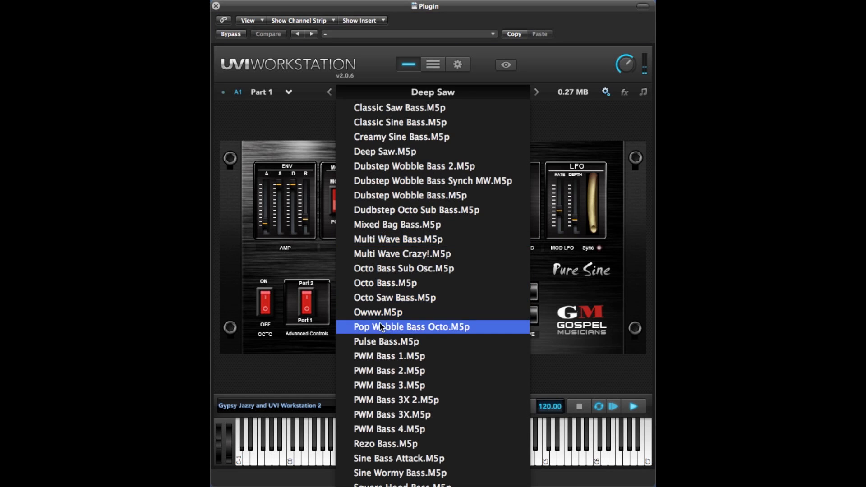
{"action": "left_click", "coordinate": [392, 386]}
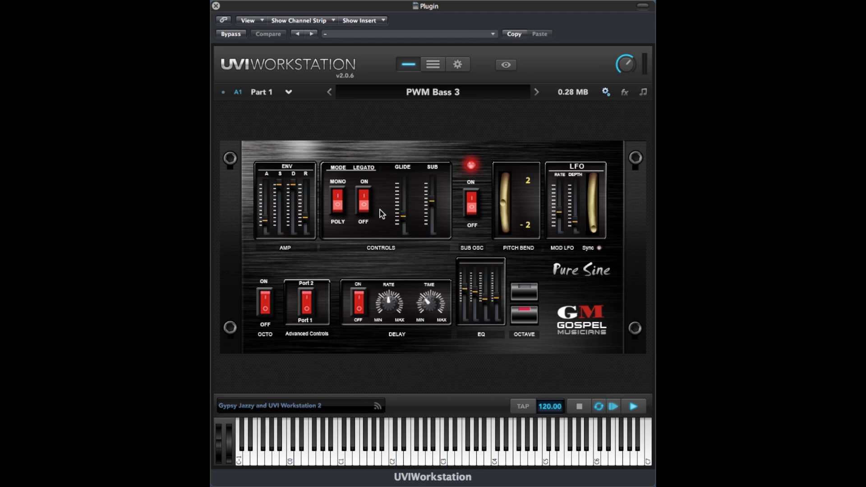
{"action": "left_click", "coordinate": [421, 93]}
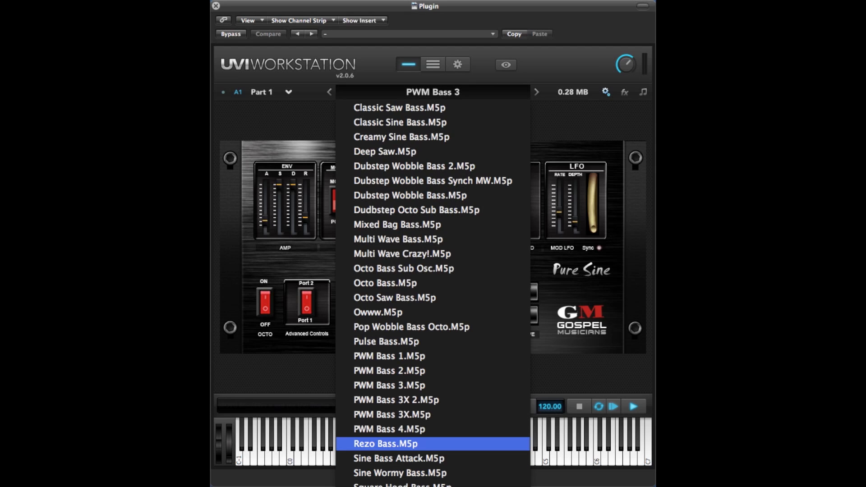
{"action": "left_click", "coordinate": [393, 486]}
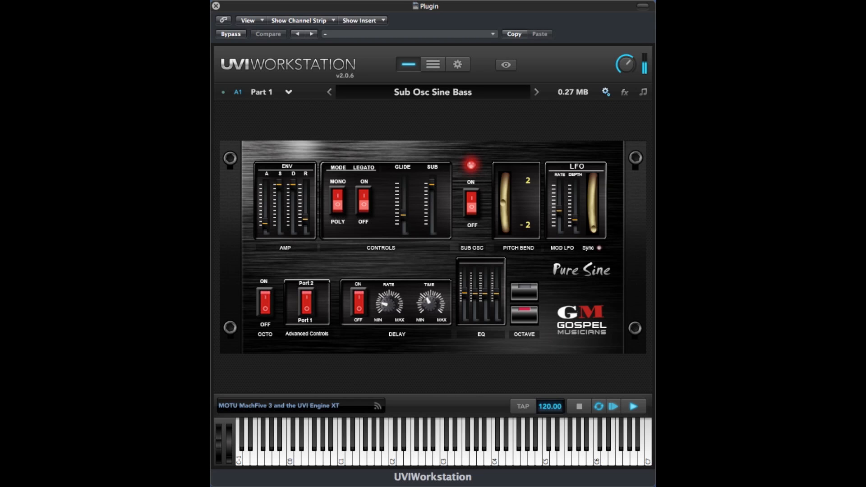
Step: Load the Octo Bass Sub Osc patch, followed by the Deep Saw patch from the same Bass category
{"action": "left_click", "coordinate": [420, 93]}
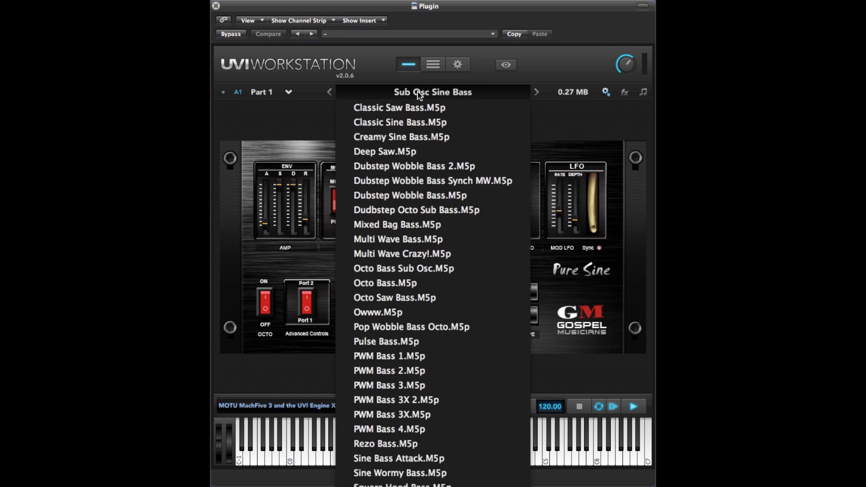
{"action": "left_click", "coordinate": [400, 270]}
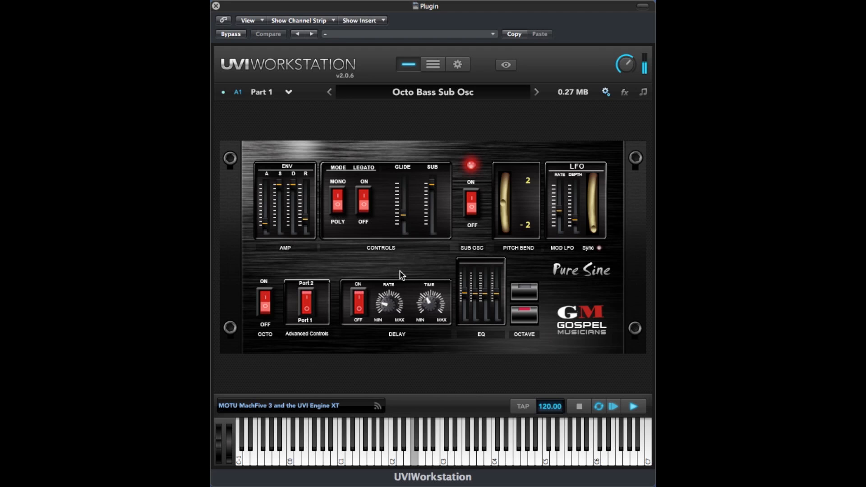
{"action": "left_click", "coordinate": [414, 93]}
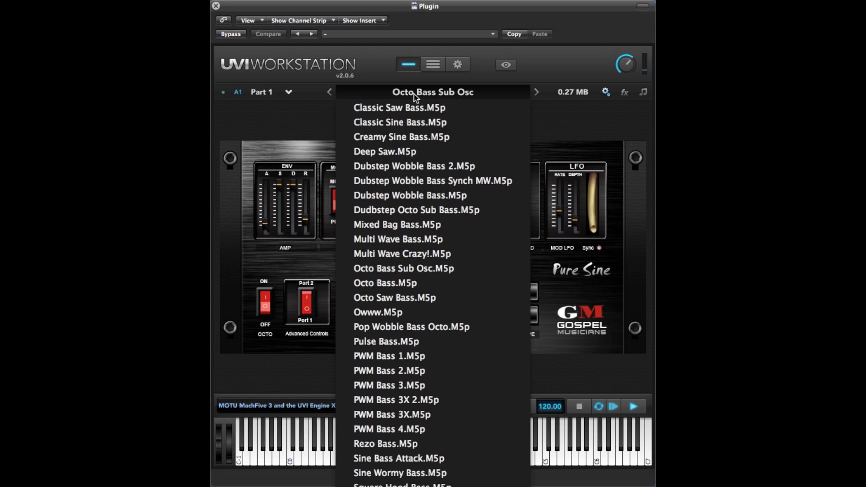
{"action": "left_click", "coordinate": [409, 156]}
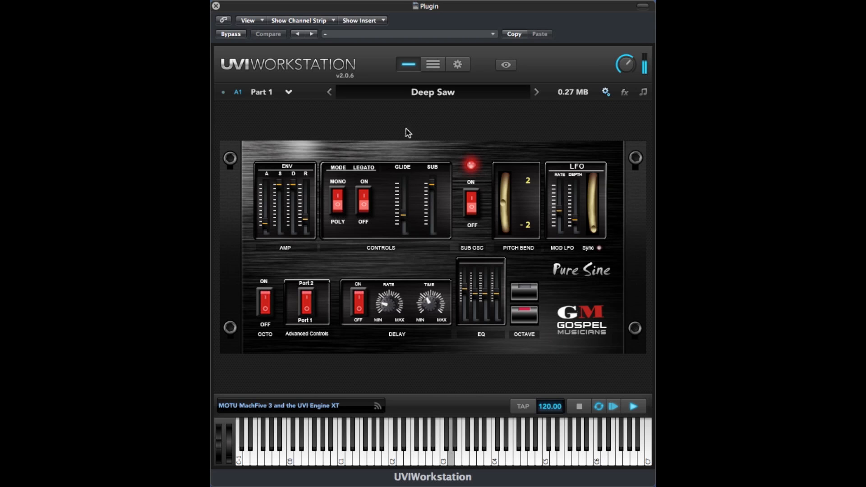
Step: Load the West Coast Saw bass patch and set its legato on and its octo oscillator off
{"action": "left_click", "coordinate": [429, 94]}
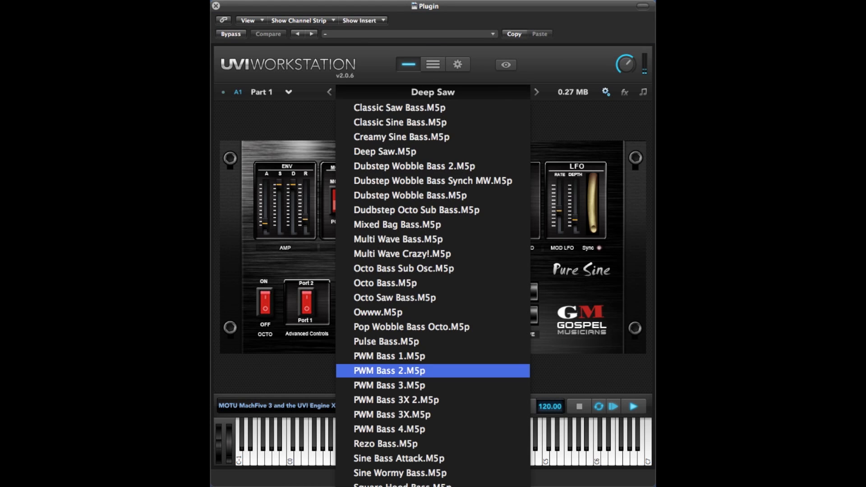
{"action": "left_click", "coordinate": [424, 486]}
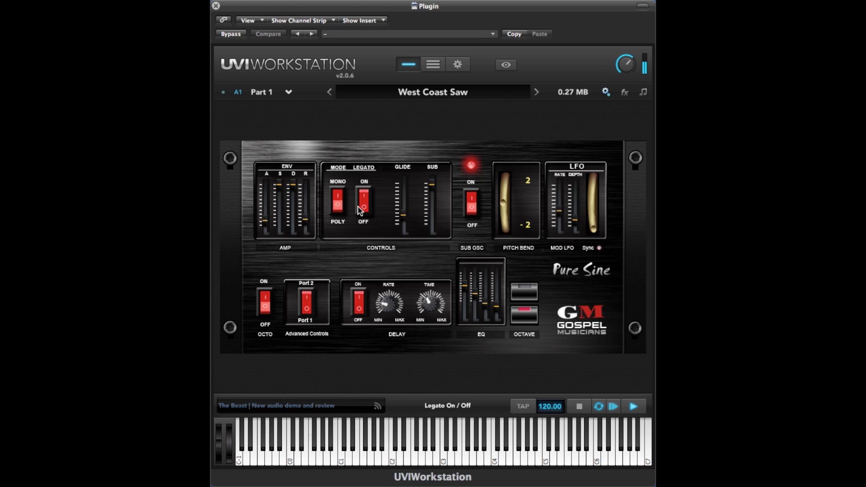
{"action": "left_click", "coordinate": [368, 194]}
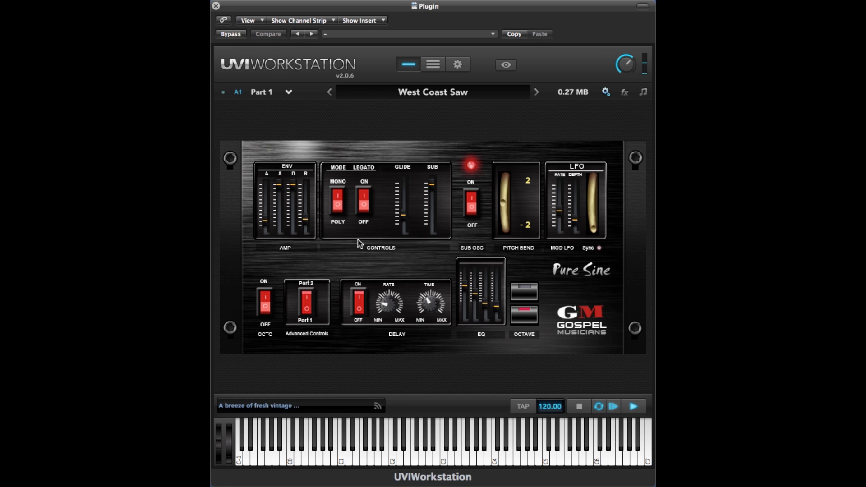
{"action": "left_click", "coordinate": [269, 307]}
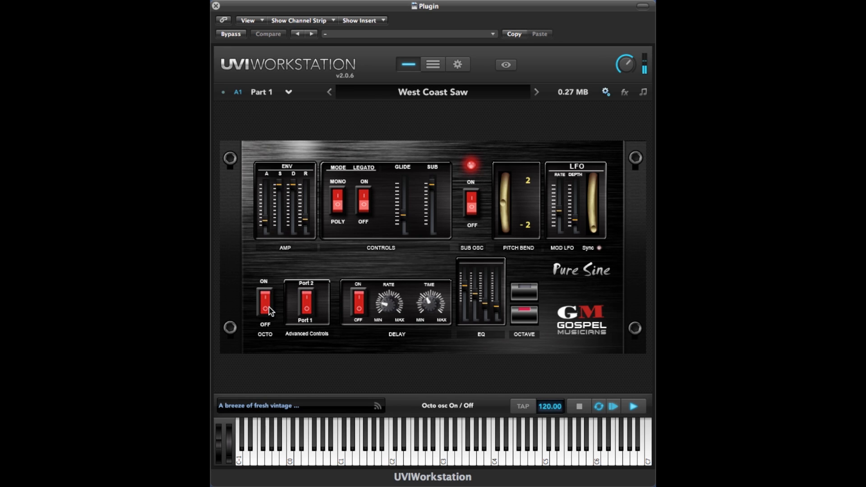